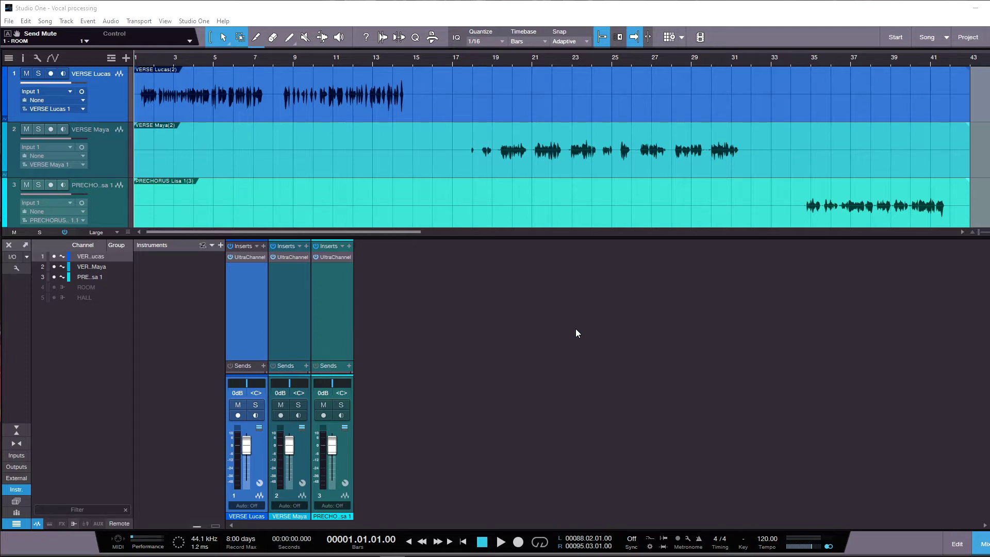
Open the first verse track's UltraChannel and compare its processed and bypassed sound during playback.
click(242, 256)
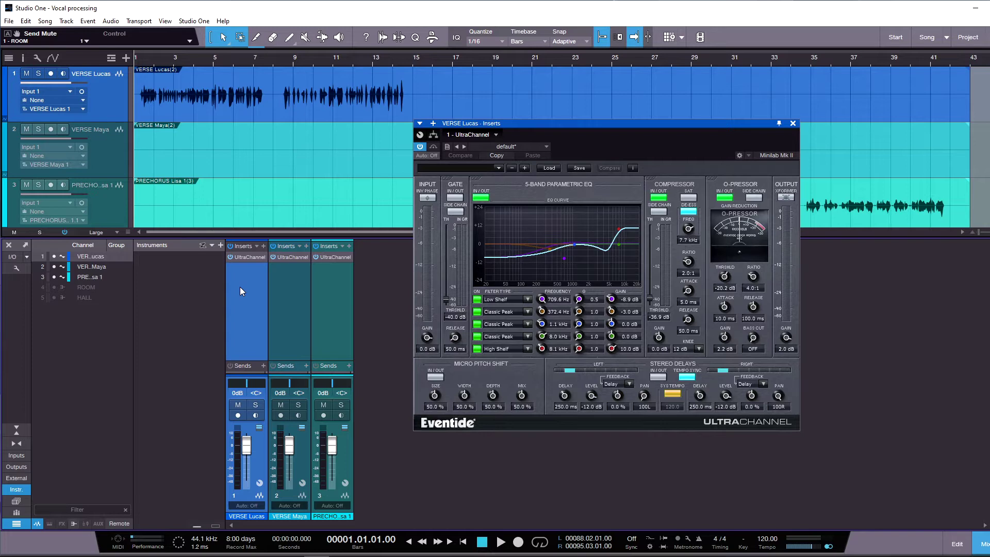
key(space)
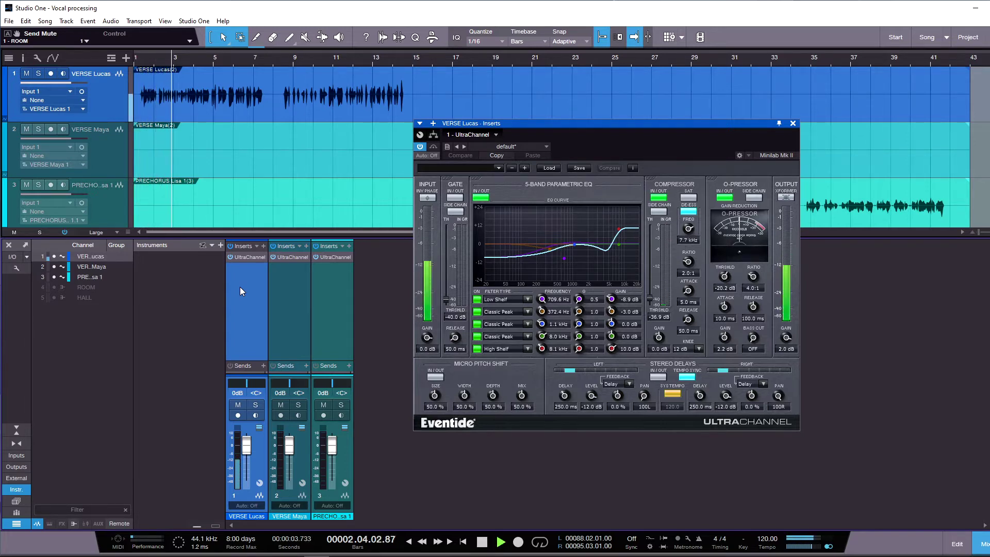
click(230, 258)
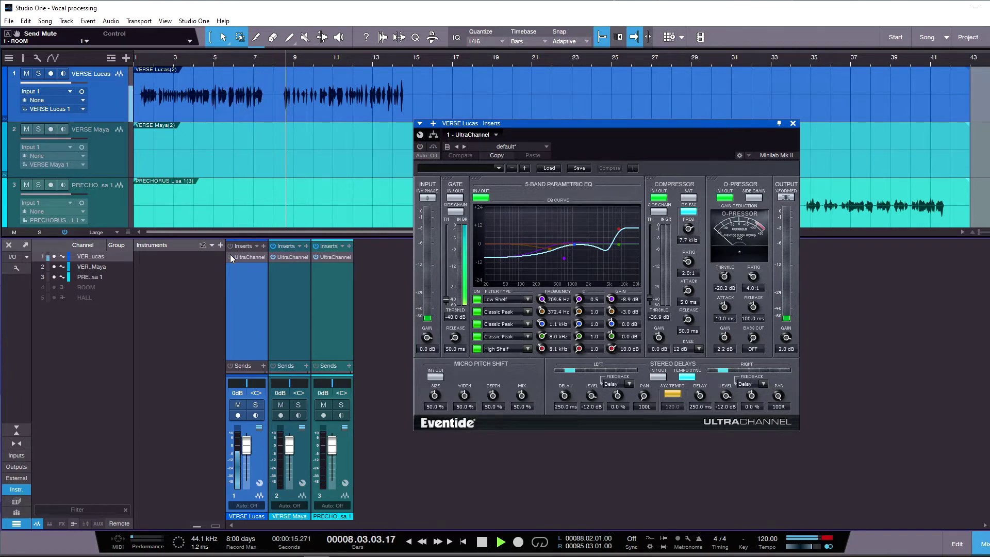
click(230, 255)
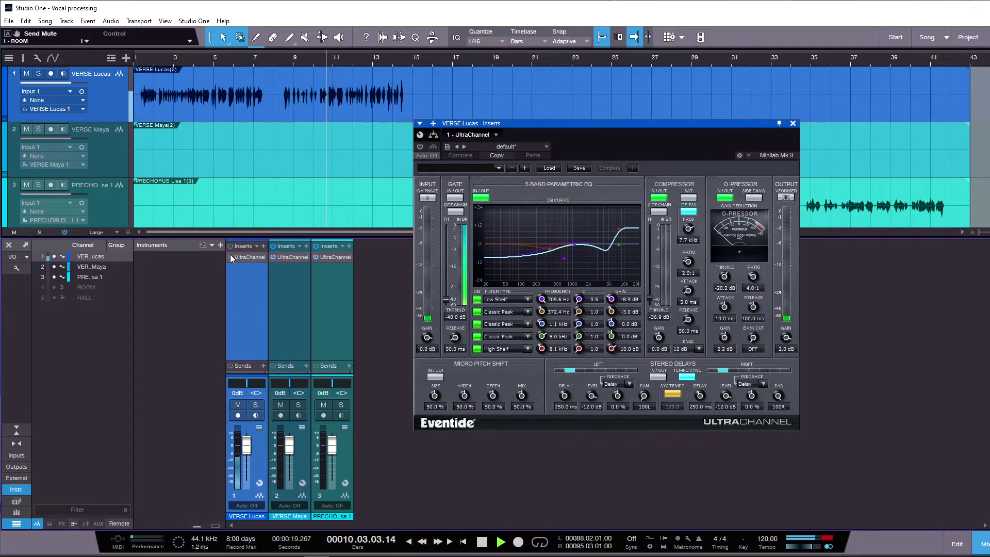
click(230, 256)
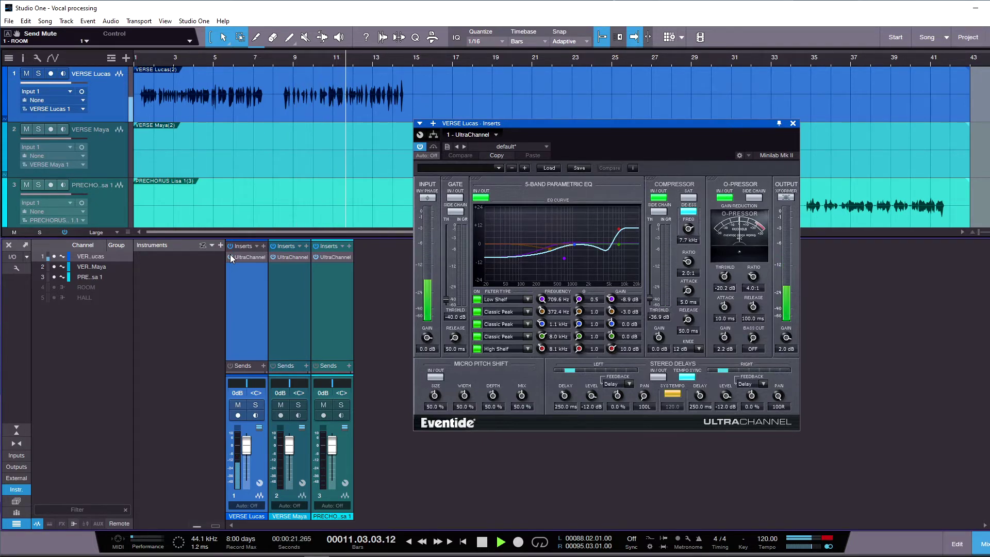
key(space)
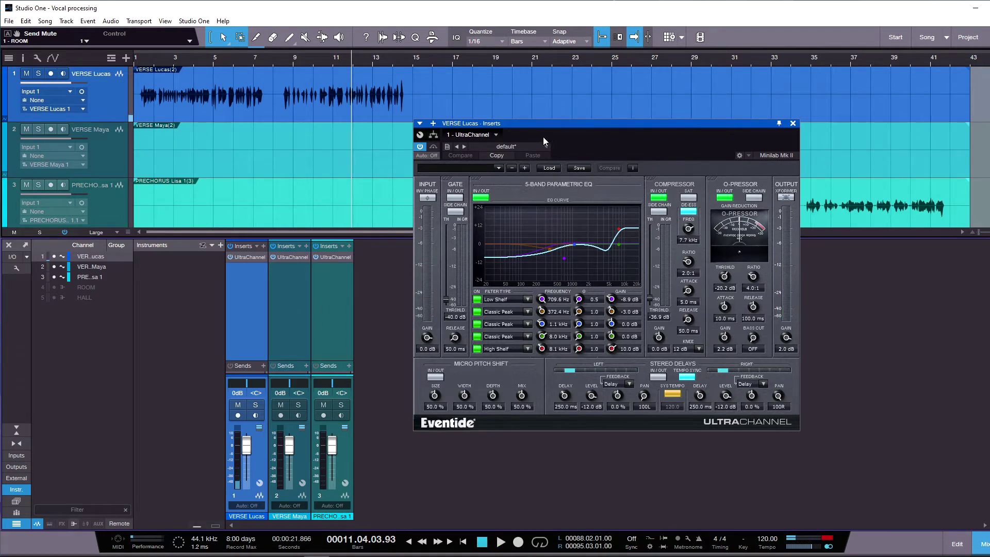
Open the second verse track's UltraChannel and compare its vocal with and without processing, playing from around bar 18.
click(287, 323)
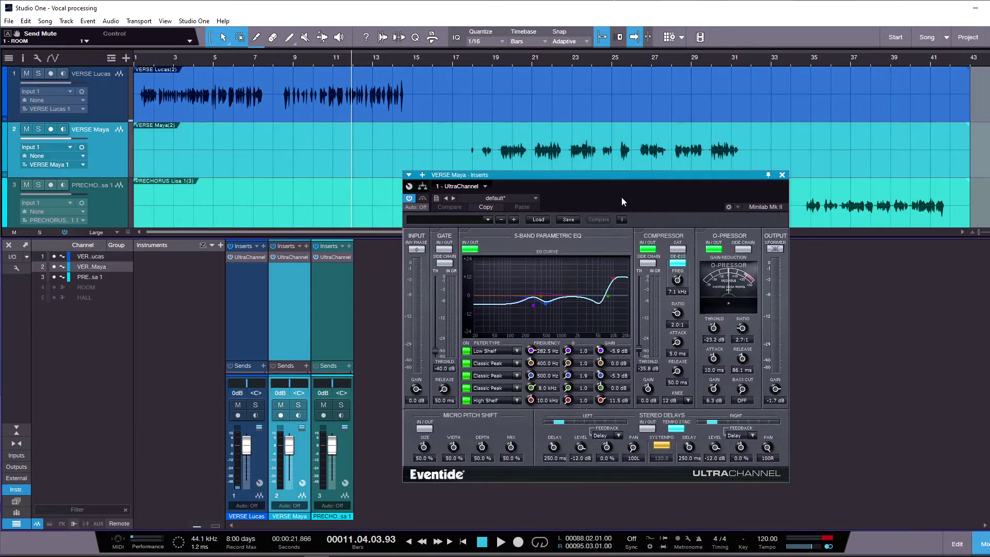
click(482, 65)
key(space)
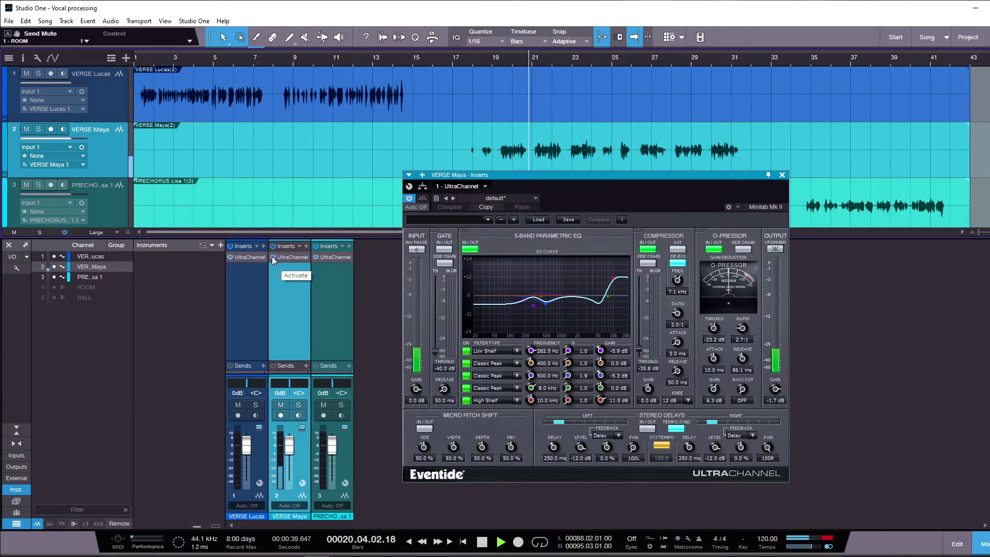
click(273, 257)
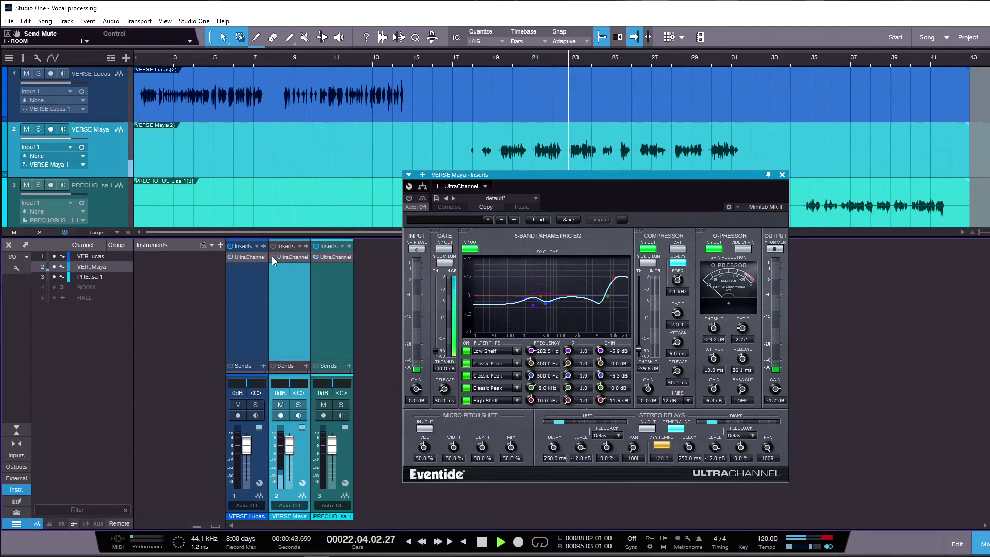
click(272, 257)
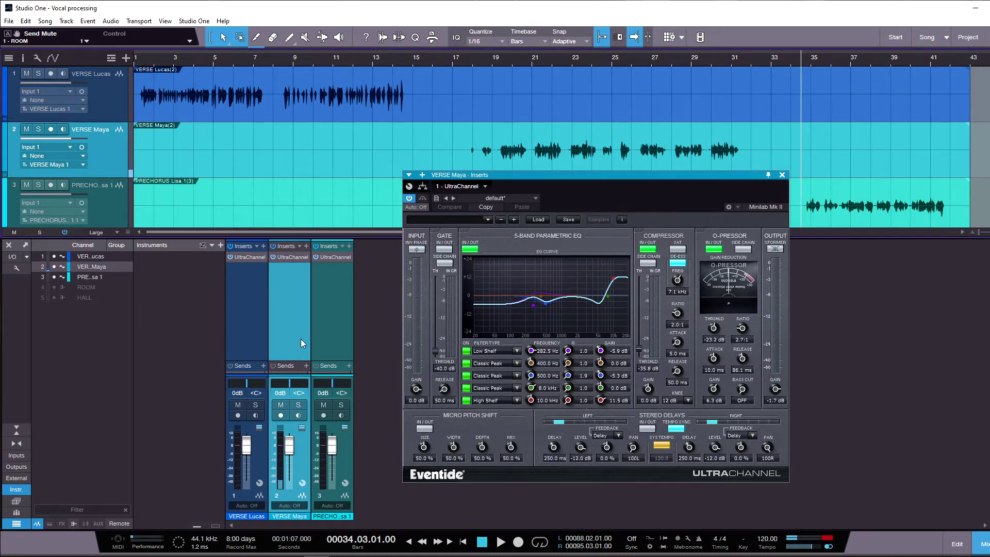
Open the prechorus track's UltraChannel and play its vocal from around bar 34, comparing processed and bypassed sound.
click(335, 314)
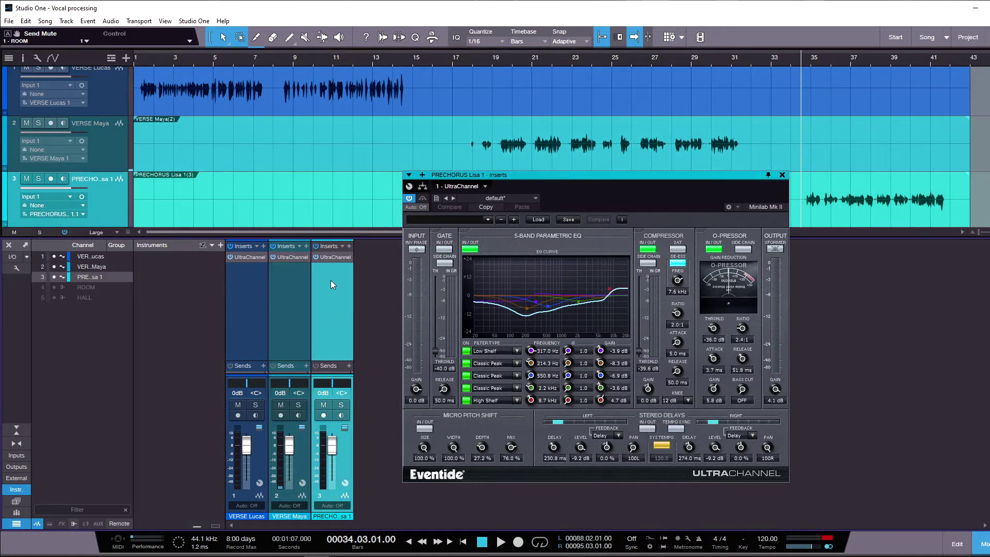
key(space)
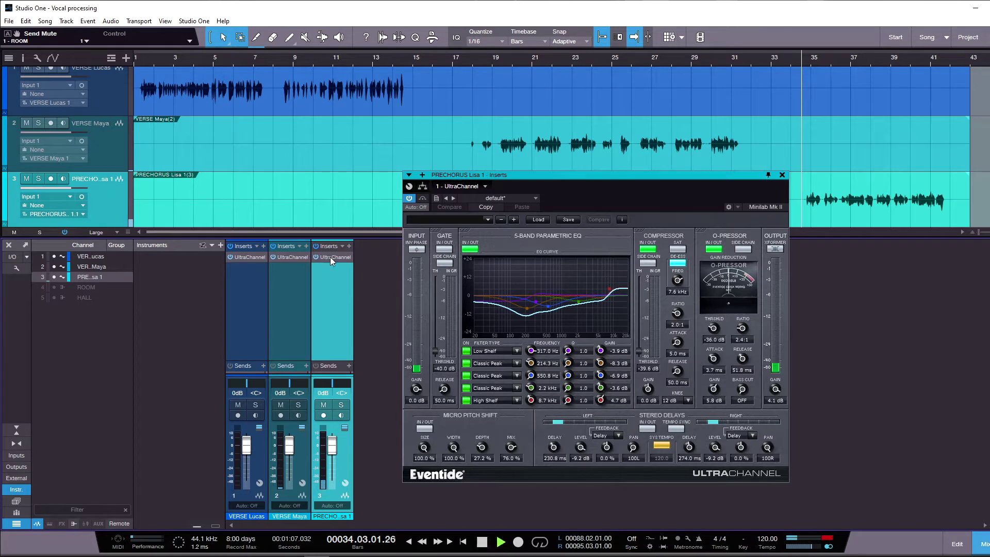
click(412, 196)
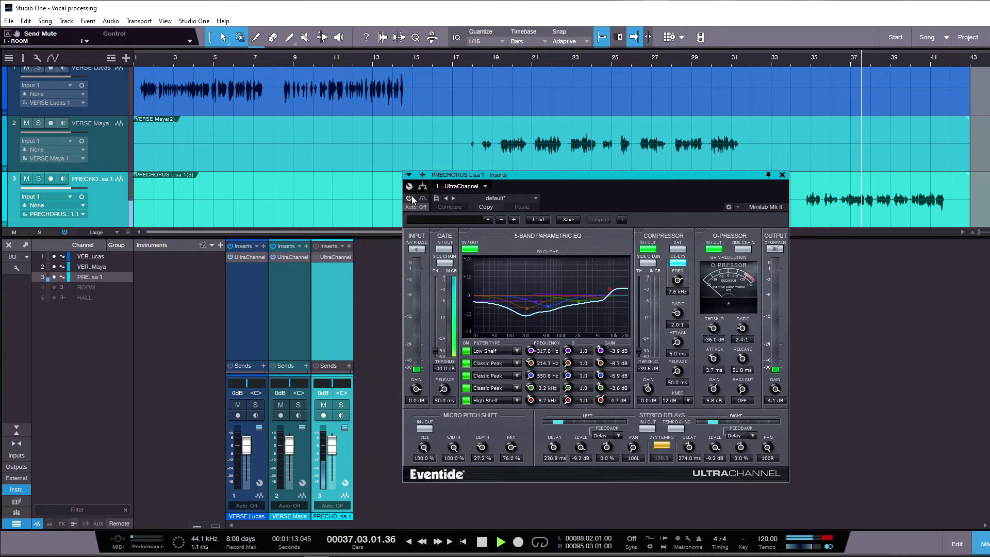
click(412, 195)
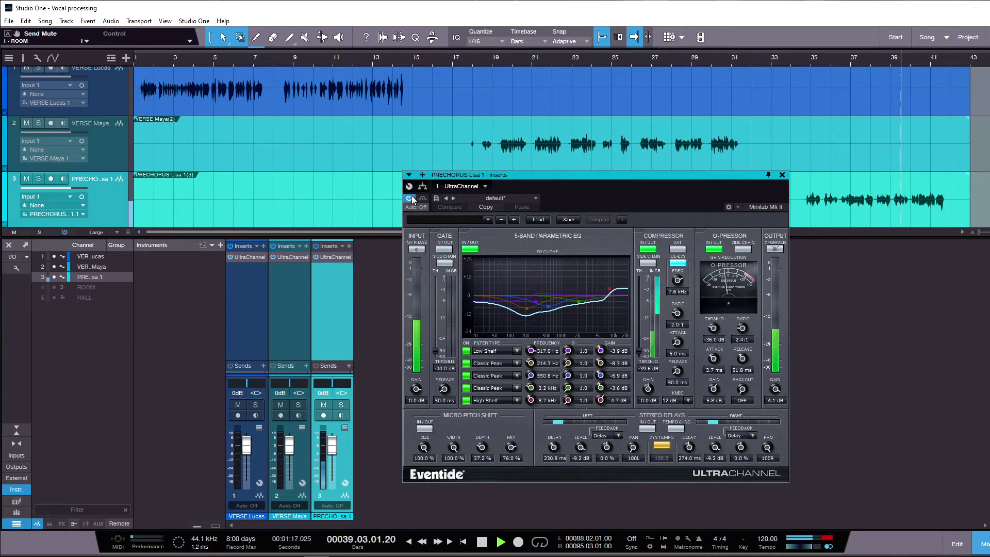
key(space)
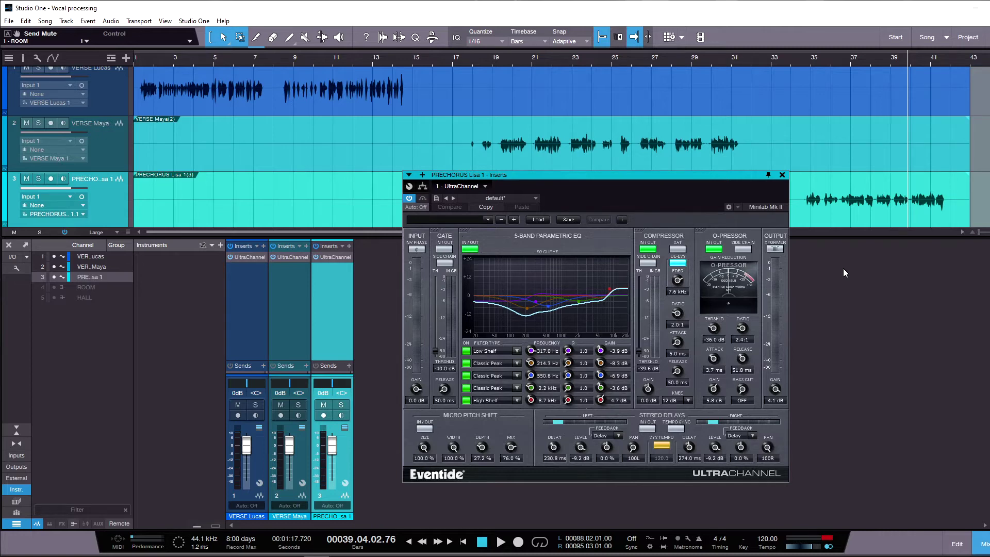
Return playback to the song start and load the default preset in the first verse track's UltraChannel.
key(Home)
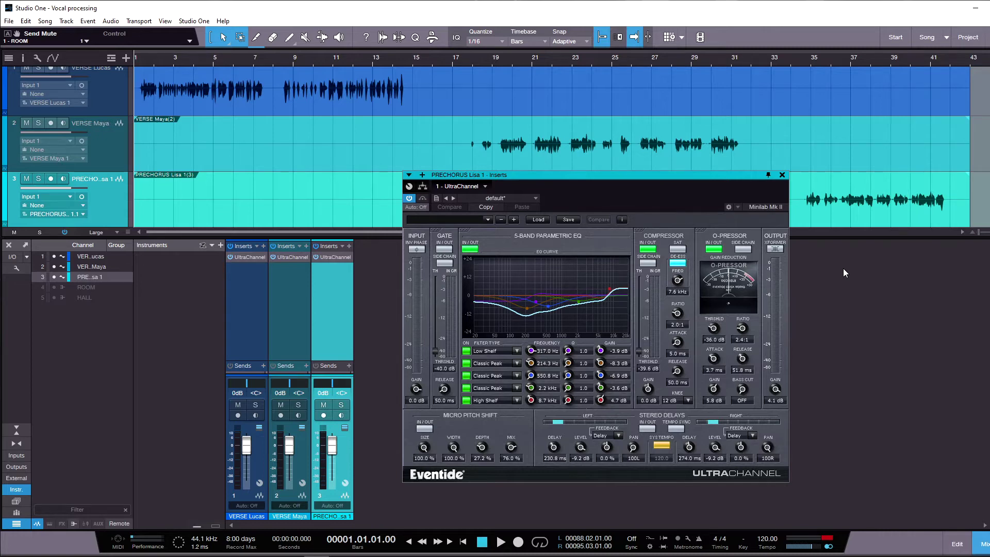
click(238, 292)
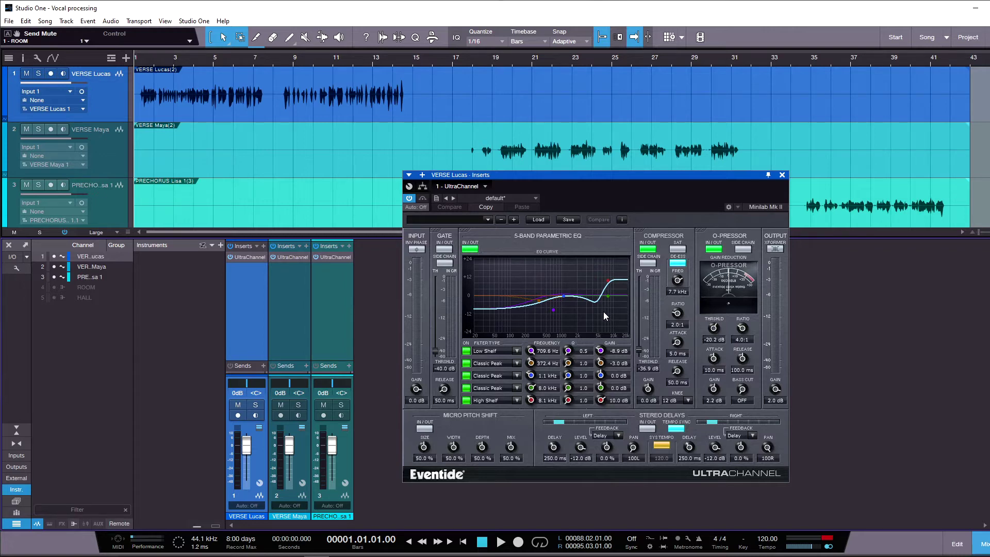
click(485, 197)
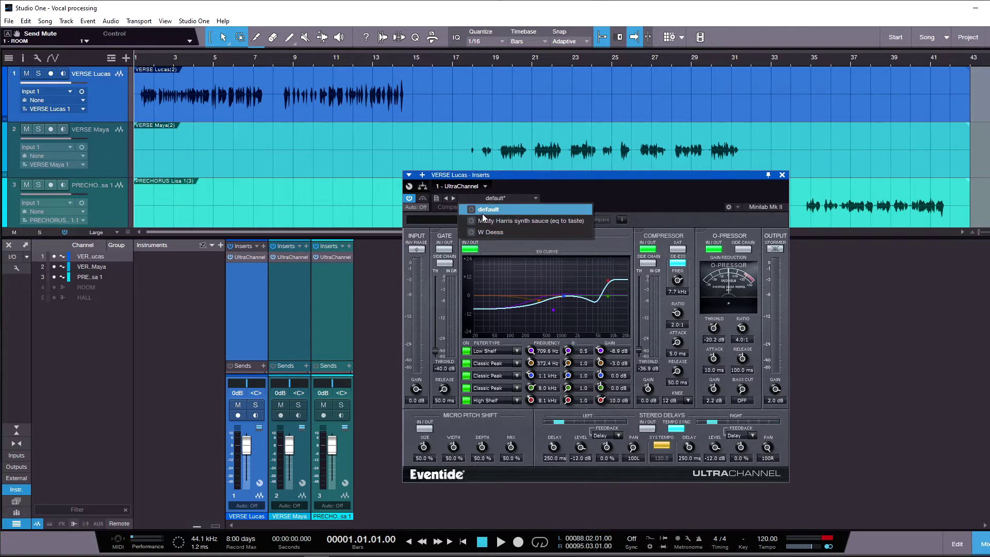
click(482, 209)
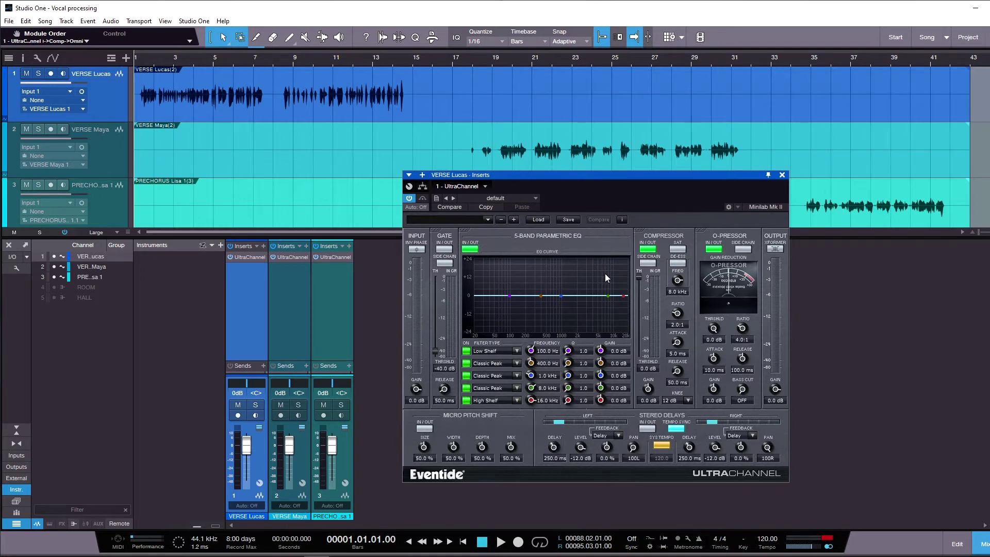
While auditioning, set the EQ high shelf to about 8.1 kHz at 10.3 dB and the low shelf to about 408 Hz at -6.6 dB.
key(space)
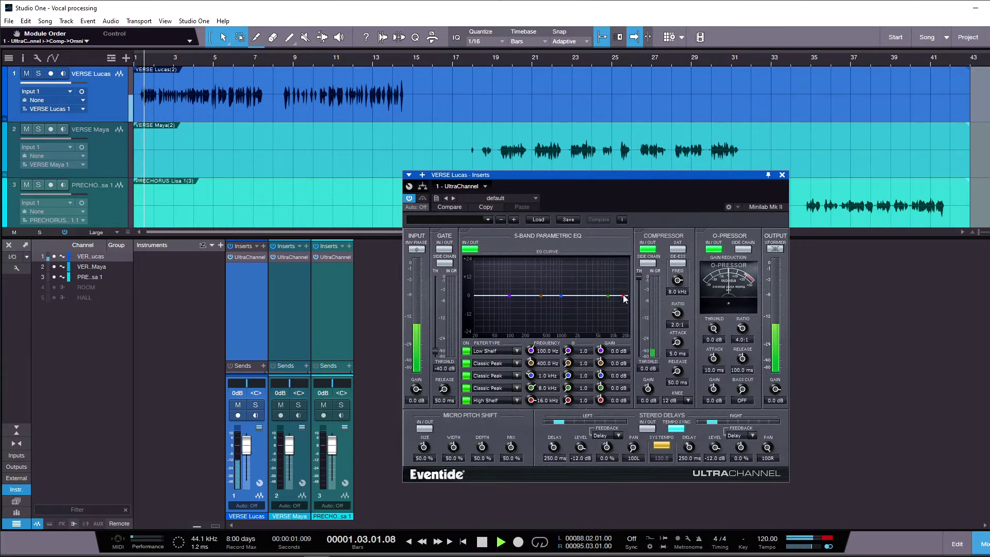
drag(624, 299, 611, 283)
key(space)
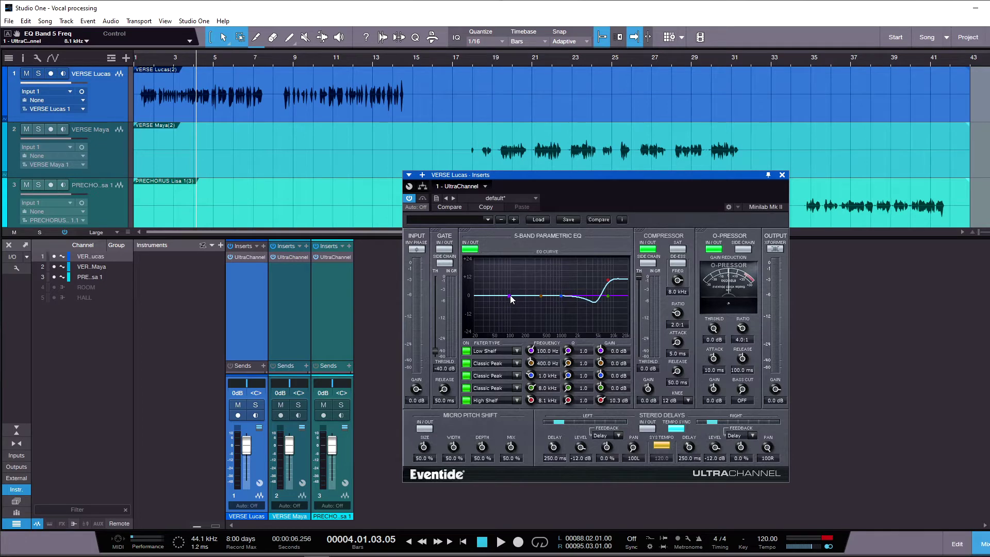
key(space)
drag(508, 295, 541, 305)
key(space)
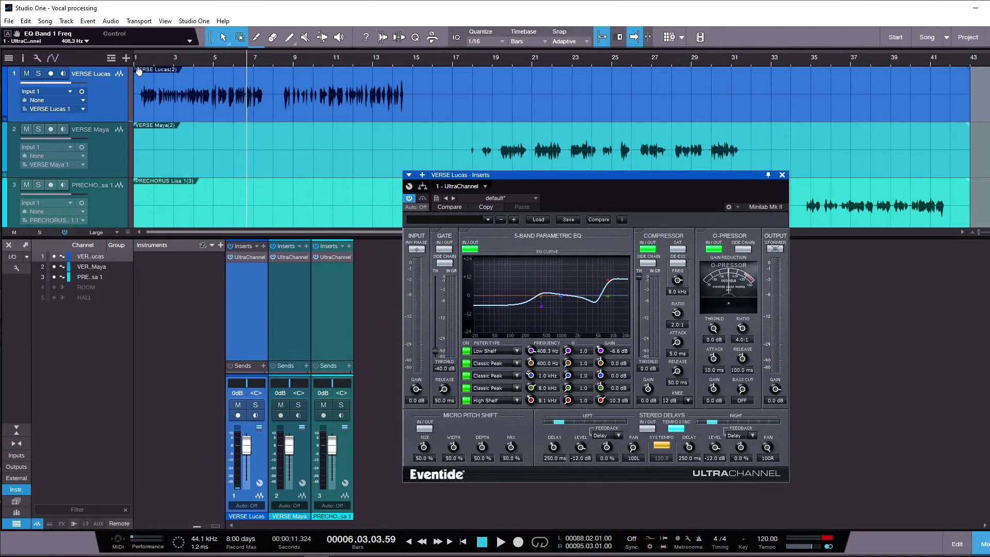
Replay from the start and cut EQ band 2 to -5.3 dB at 514 Hz and band 3 to -3.3 dB at 2.0 kHz, Q 1.8.
key(Home)
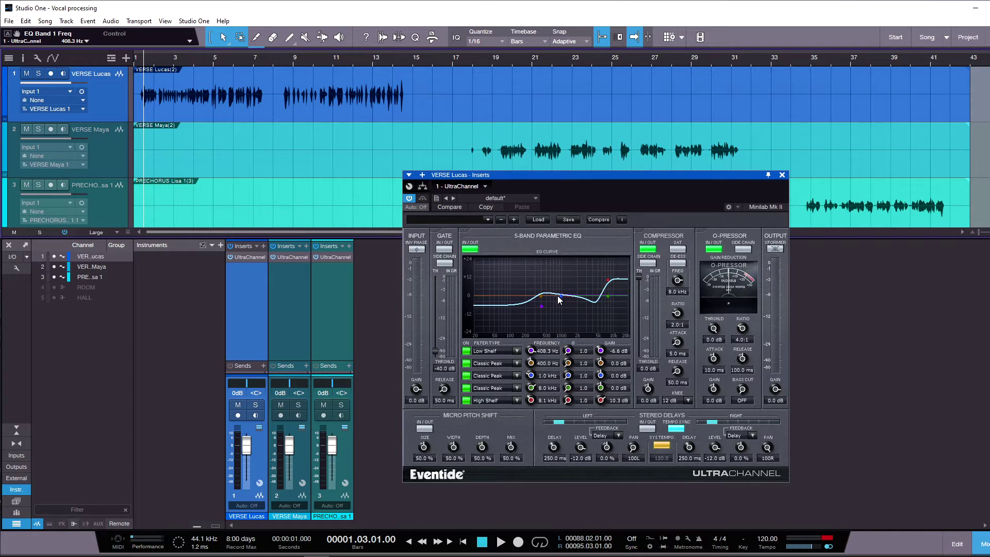
key(space)
drag(542, 295, 574, 298)
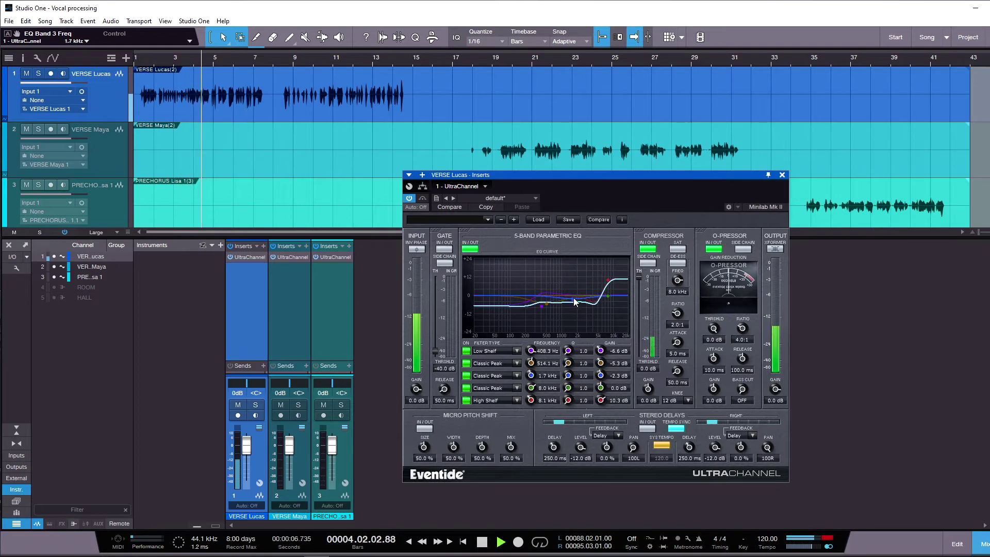
scroll(573, 296, up, 1)
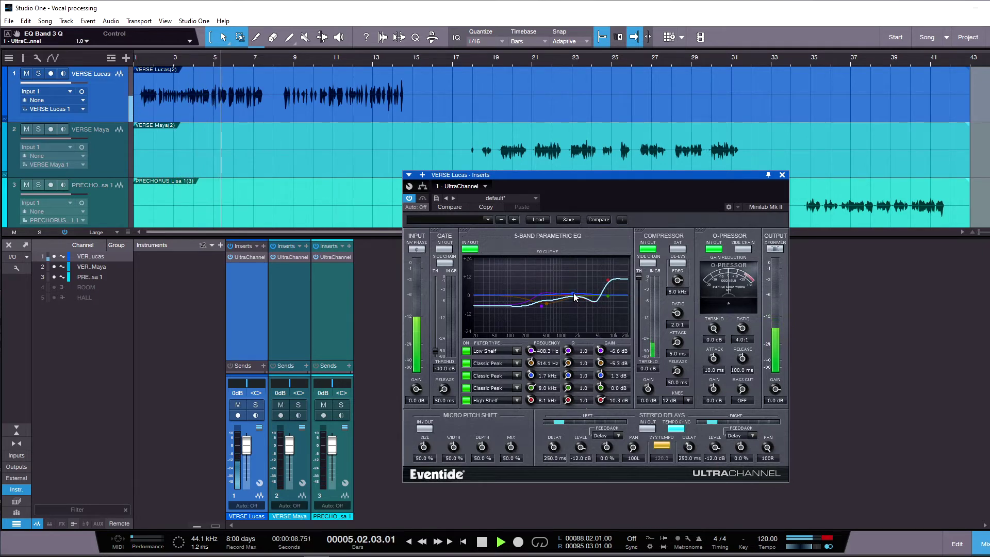
scroll(576, 297, down, 2)
mouse_move(575, 297)
mouse_down()
mouse_move(582, 278)
mouse_move(579, 323)
mouse_move(578, 301)
mouse_up()
scroll(582, 279, up, 2)
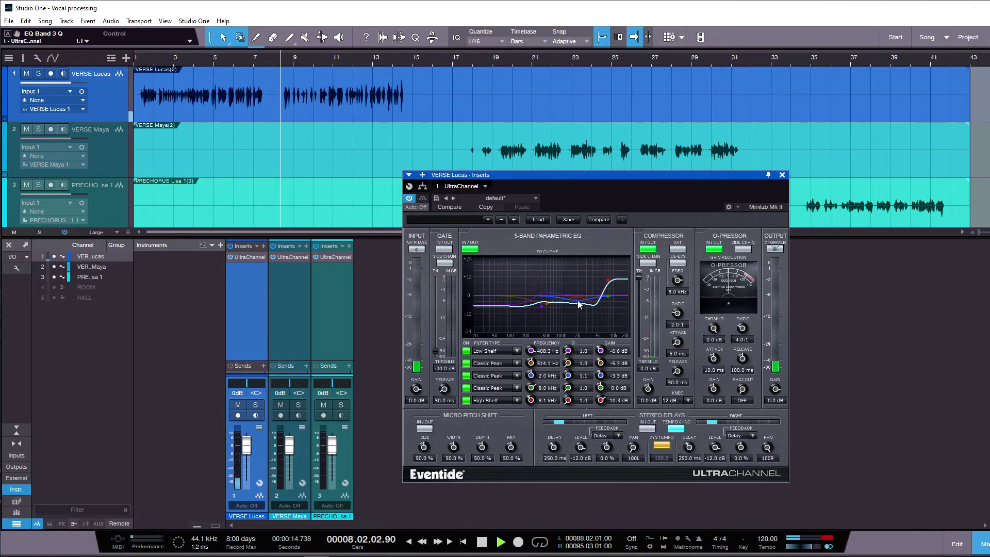
scroll(577, 300, up, 5)
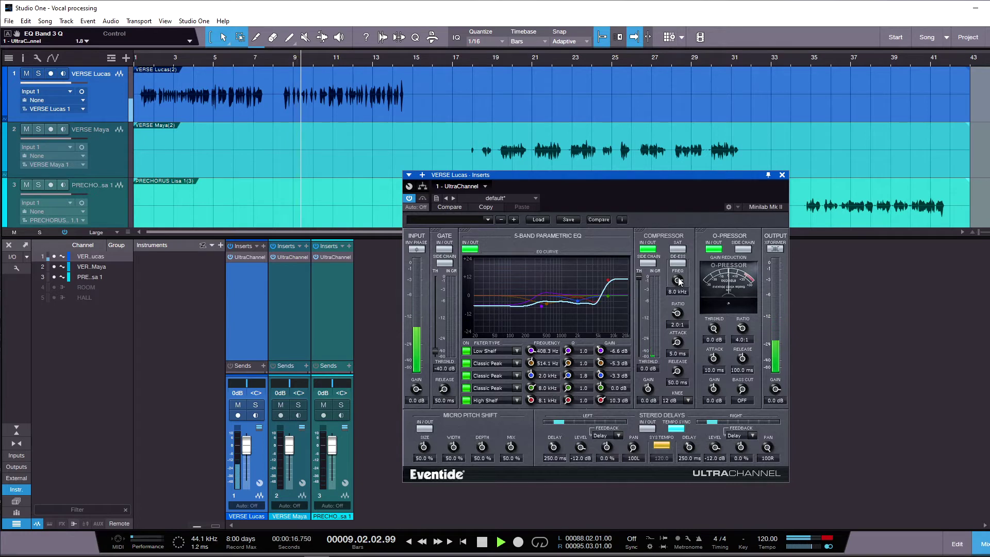
key(space)
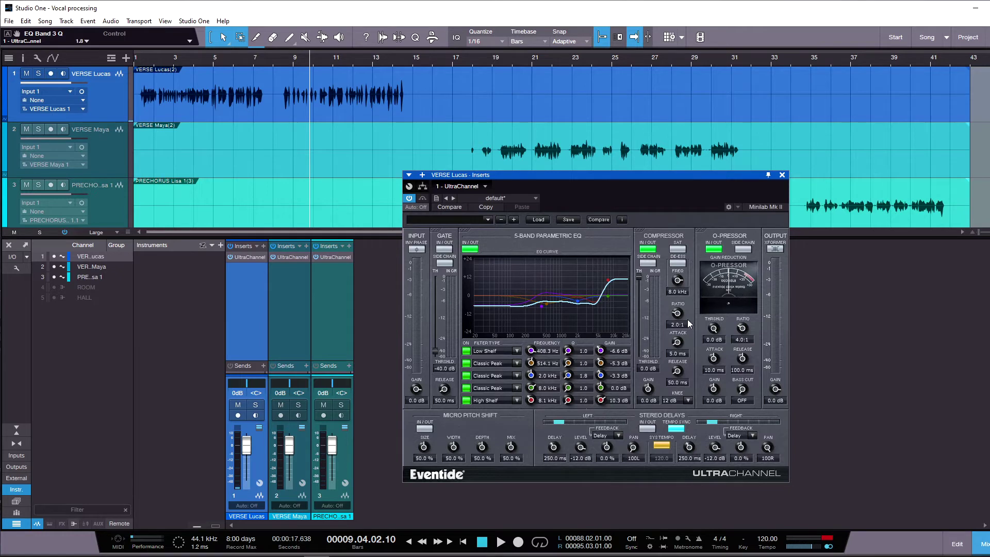
Enable de-essing in the compressor, with a threshold of about -43.4 dB and a frequency of 7.4 kHz.
click(678, 264)
key(space)
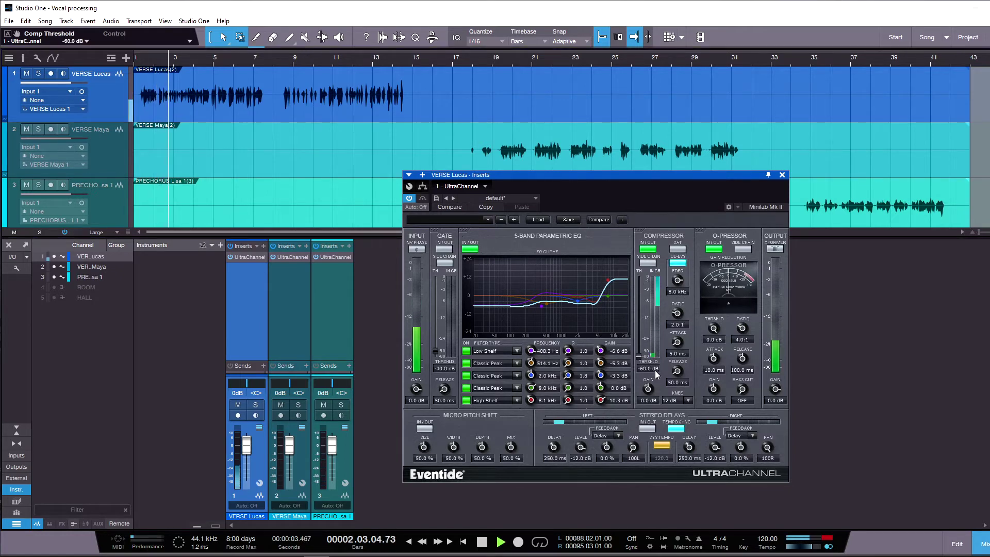
drag(640, 356, 641, 356)
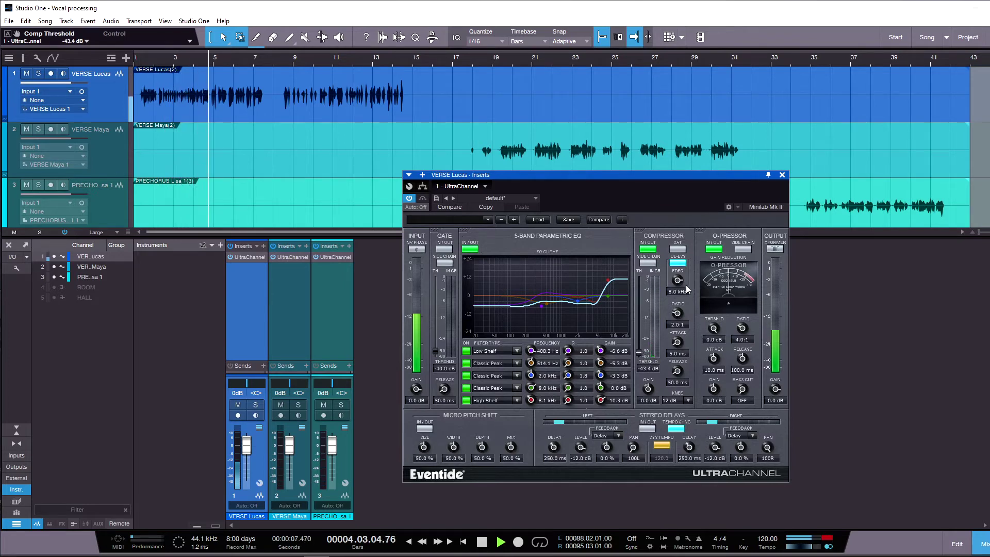
drag(678, 293, 681, 290)
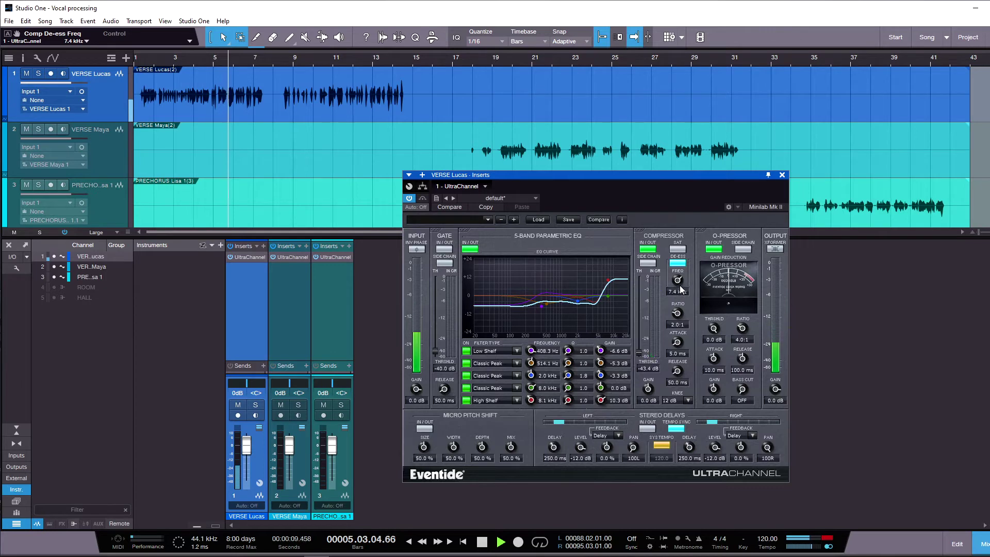
key(space)
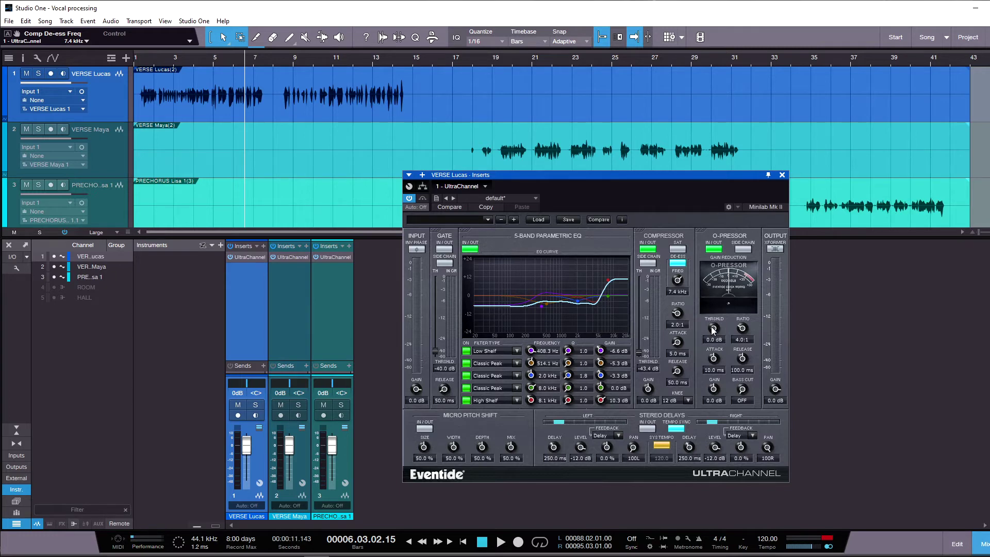
Lower the O-Pressor threshold to about -20.4 dB during playback and audition the compressed verse vocal.
key(space)
drag(713, 330, 713, 368)
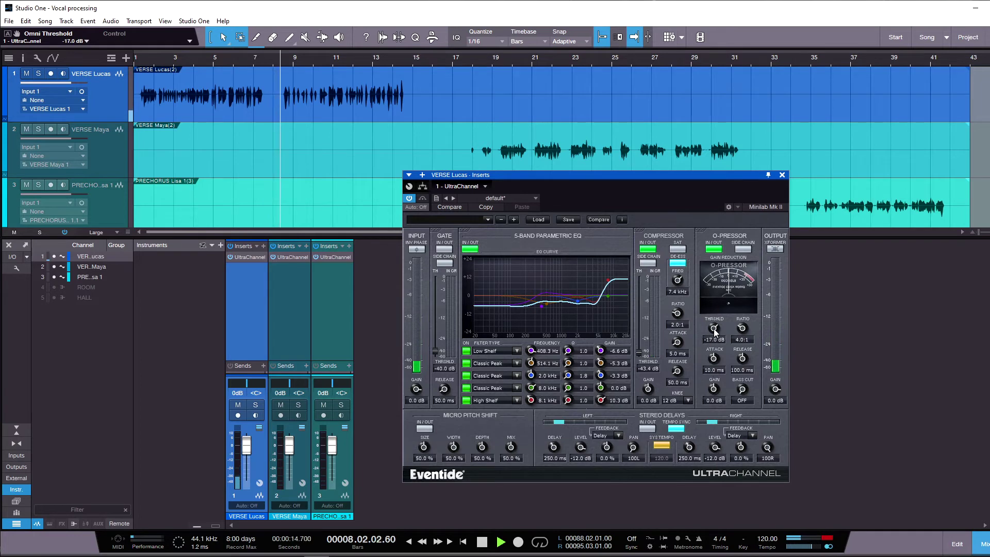
mouse_move(713, 329)
mouse_down()
mouse_move(717, 350)
mouse_move(720, 330)
mouse_up()
key(space)
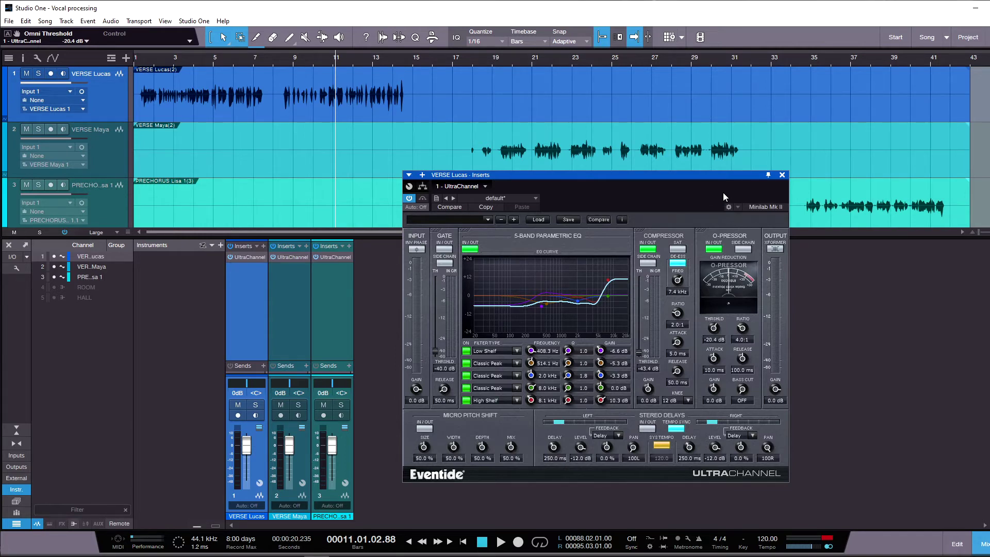
key(space)
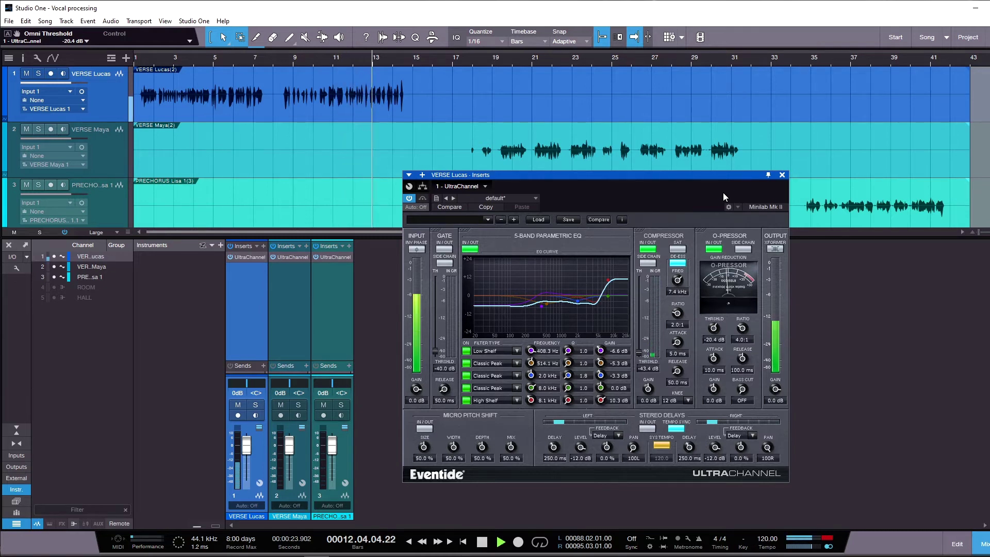
Replay the first verse vocal from the start and compare it with UltraChannel bypassed and active.
key(space)
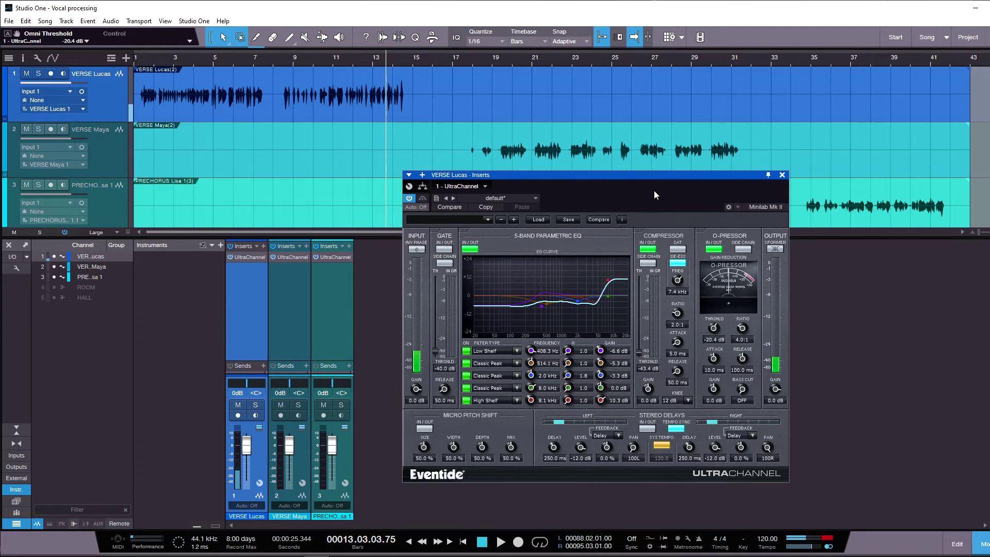
click(141, 62)
key(space)
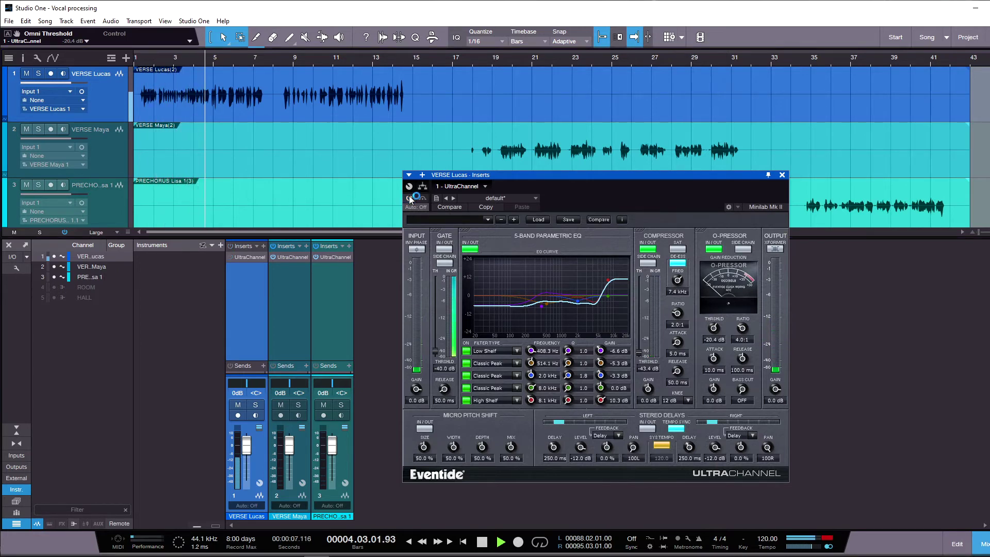
click(409, 197)
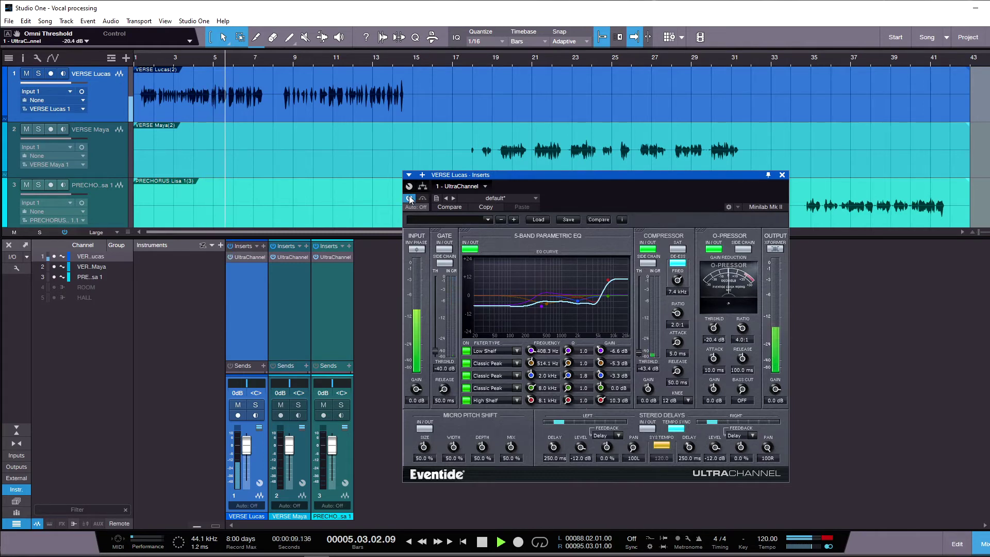
key(space)
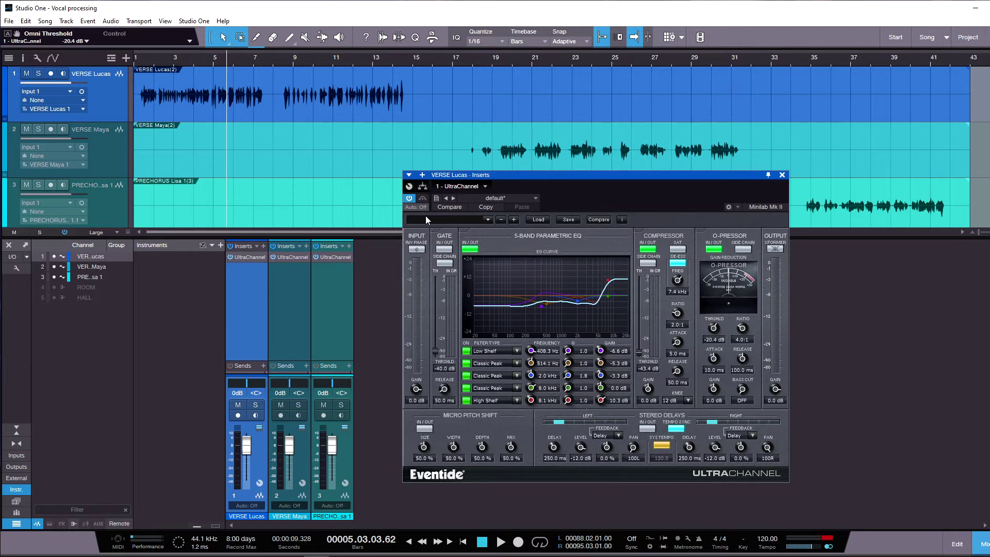
Replay the first verse vocal from near the start and compare it with UltraChannel's de-essing compressor off and on.
click(145, 64)
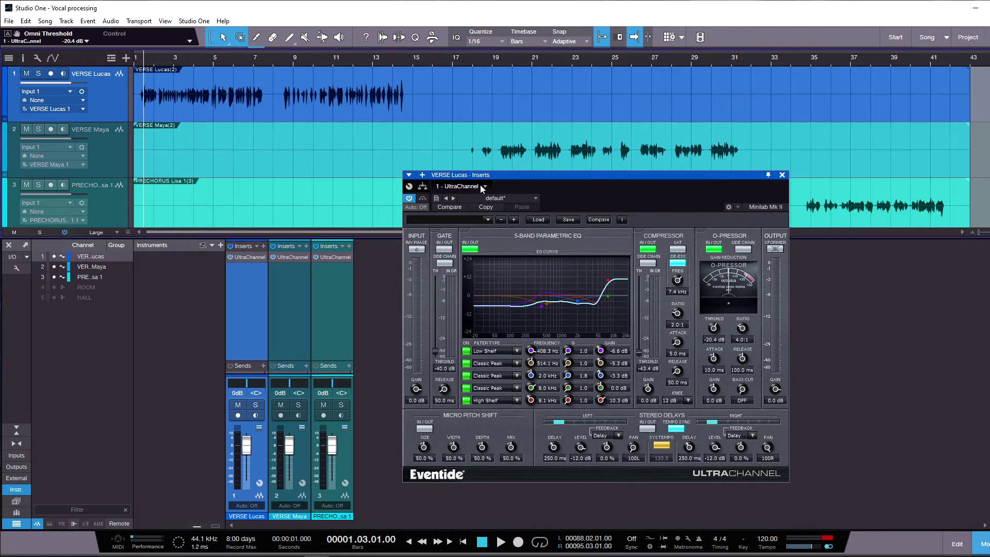
key(space)
click(647, 249)
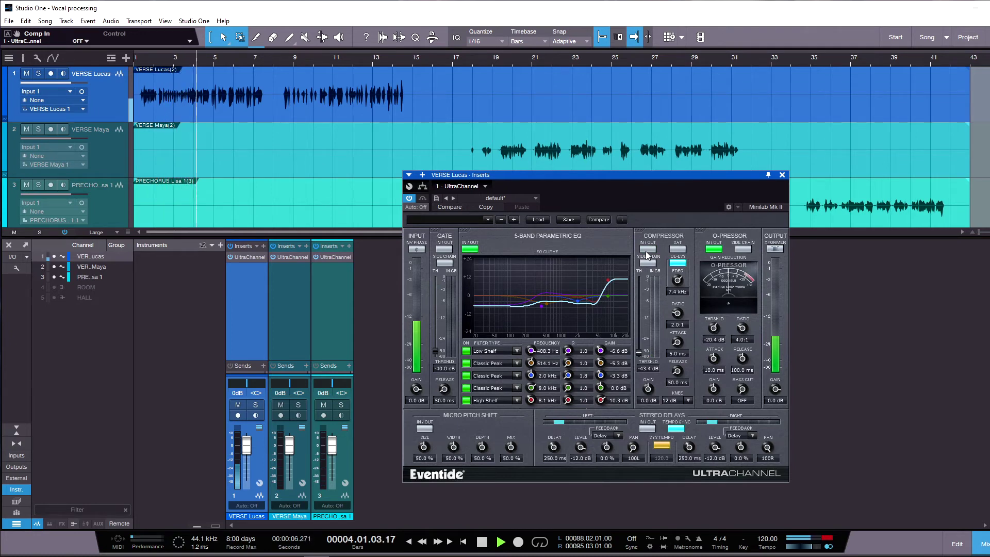
click(647, 249)
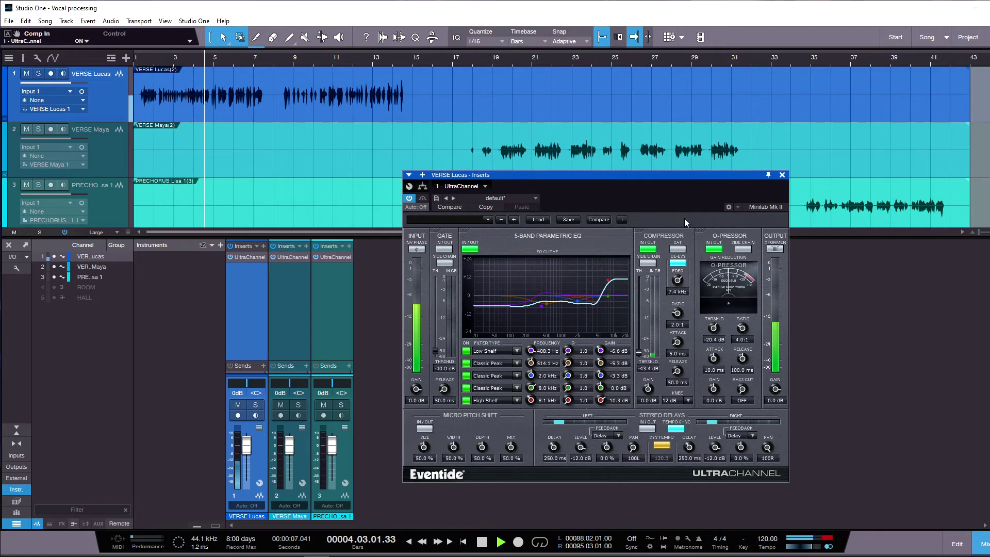
key(space)
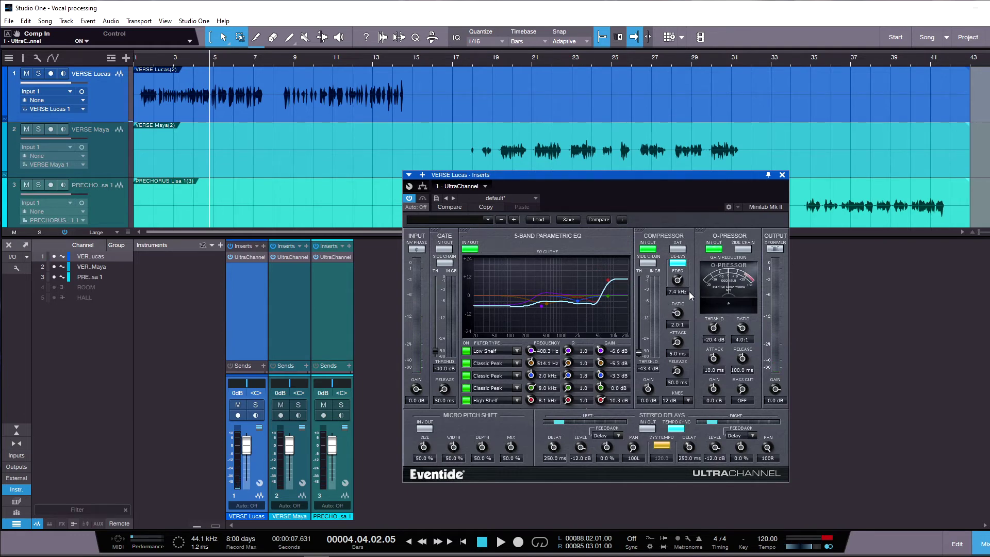
Enlarge the send area in the mixer, show the ROOM and HALL effect channels, and close the UltraChannel window.
click(318, 302)
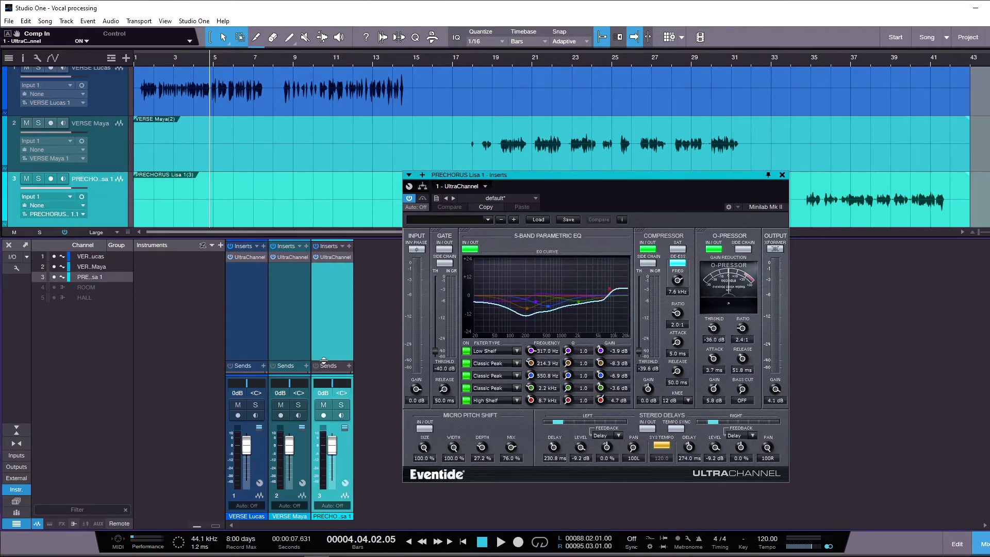
drag(324, 360, 324, 310)
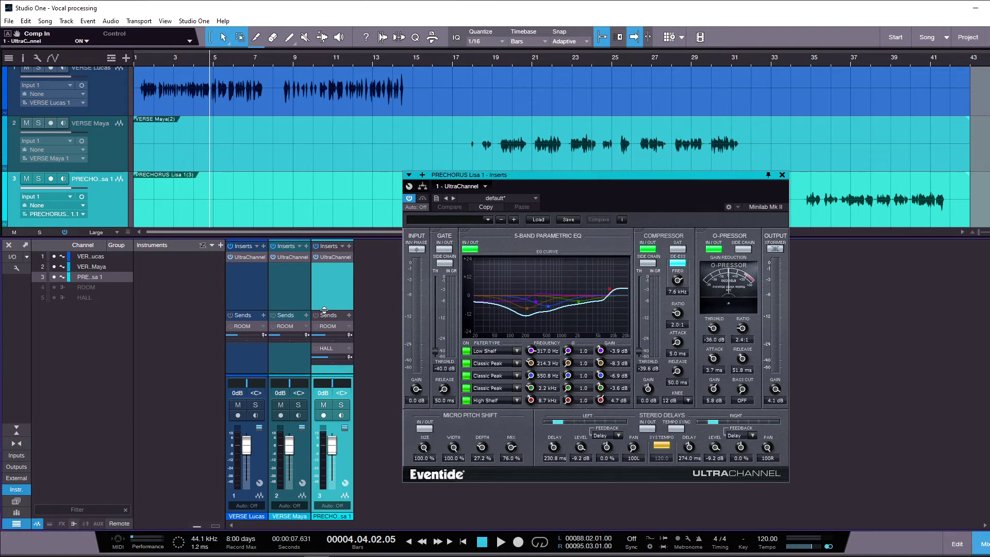
click(53, 287)
click(54, 297)
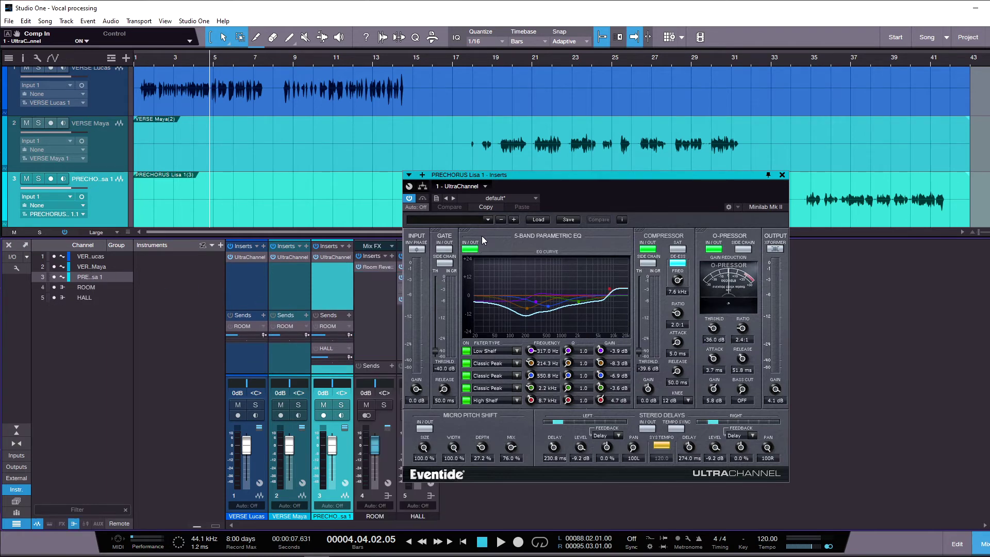
click(780, 175)
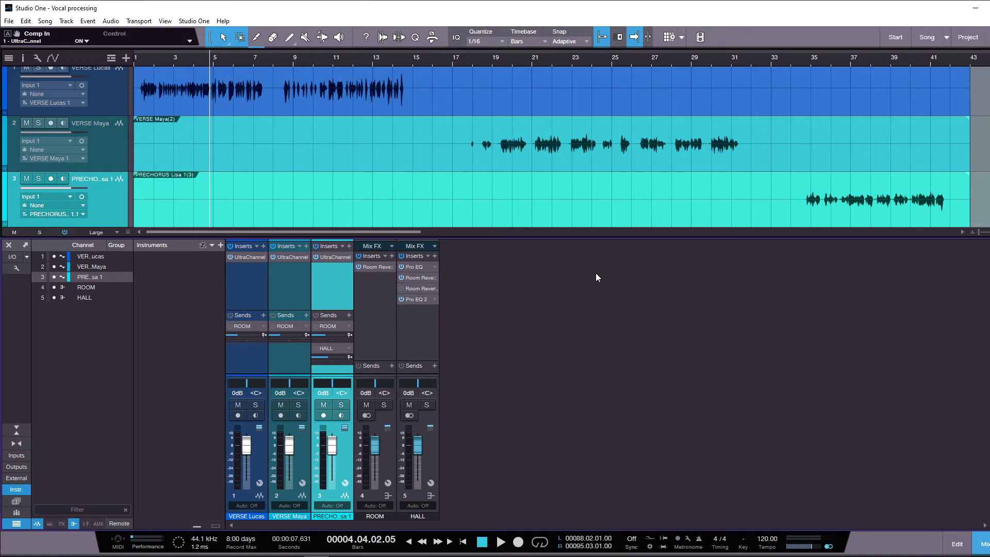
Return the playhead to the first verse's start and activate the ROOM sends on all three vocal channels.
click(237, 283)
click(139, 56)
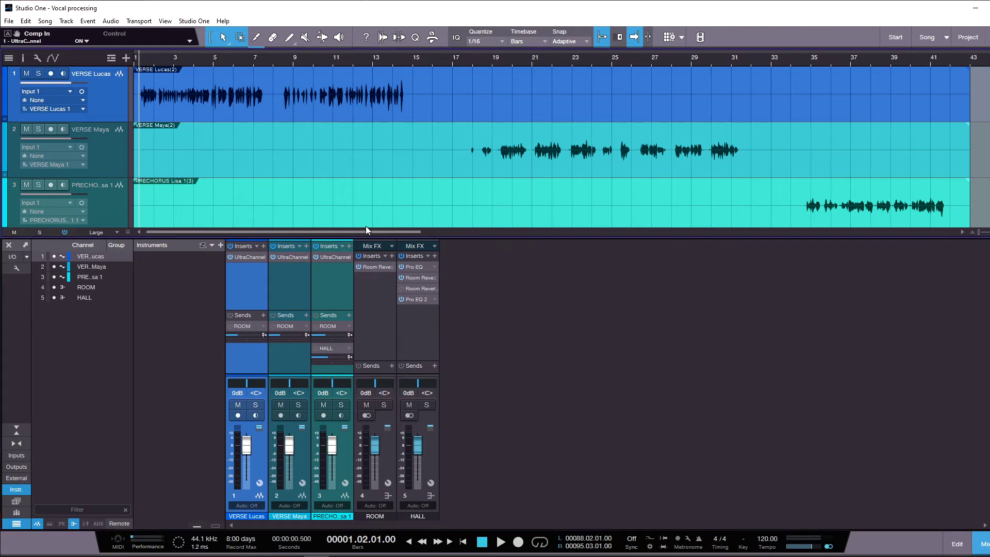
click(230, 313)
click(272, 314)
click(316, 315)
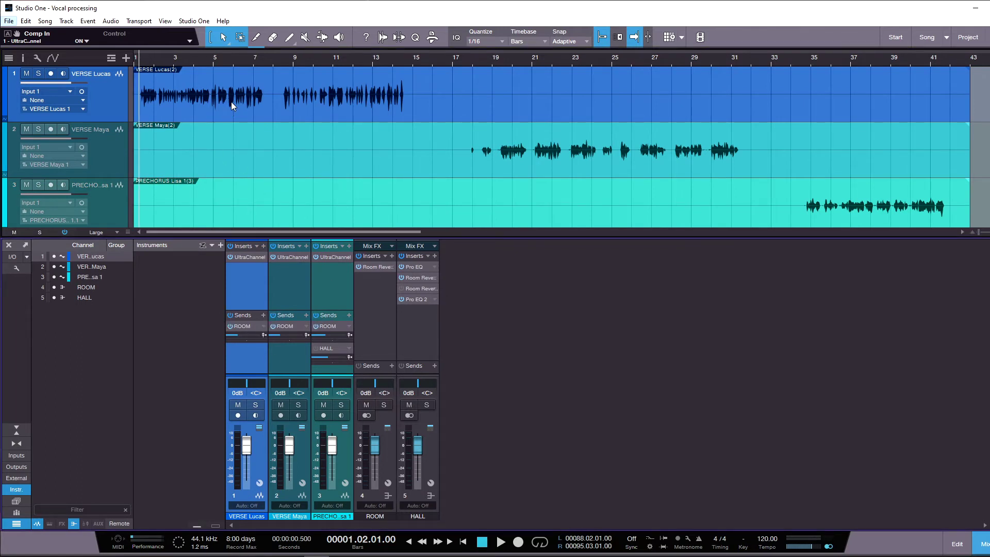
Audition the first verse vocal with its ROOM send off and on, and return to the start.
key(space)
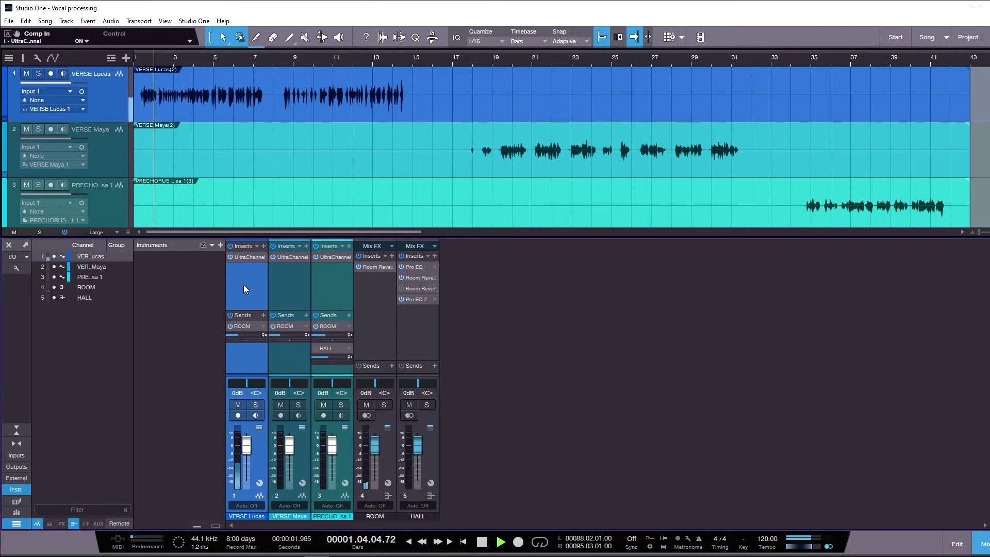
click(230, 326)
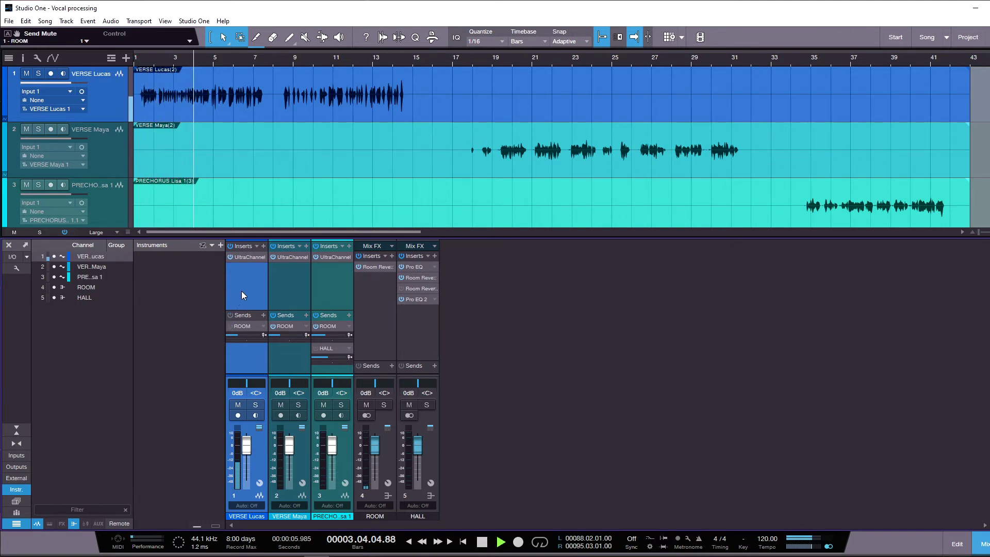
click(230, 328)
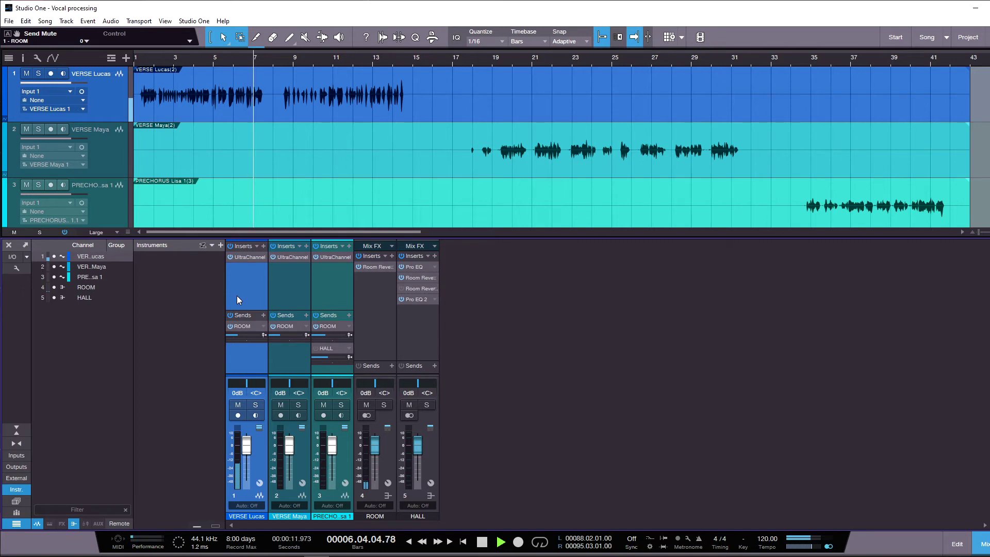
key(space)
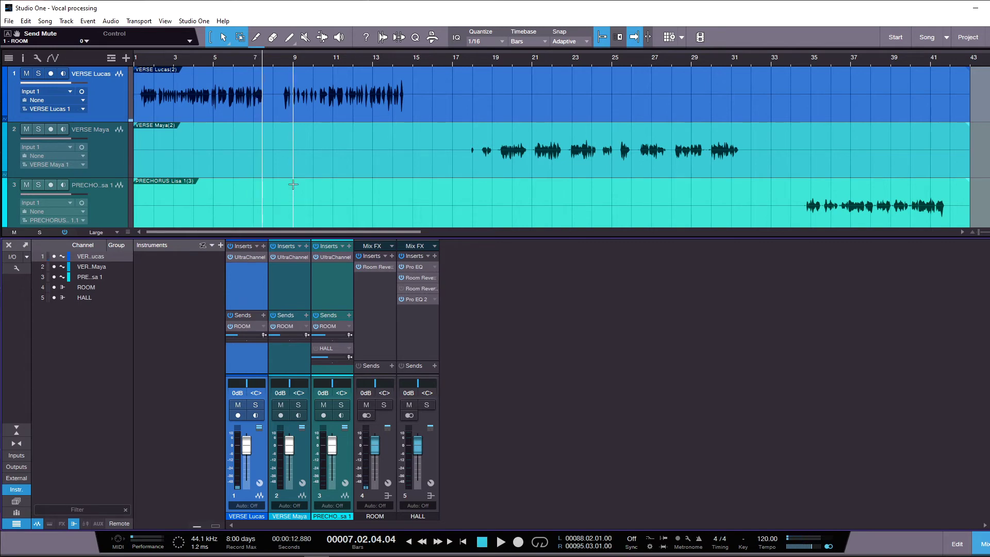
click(146, 59)
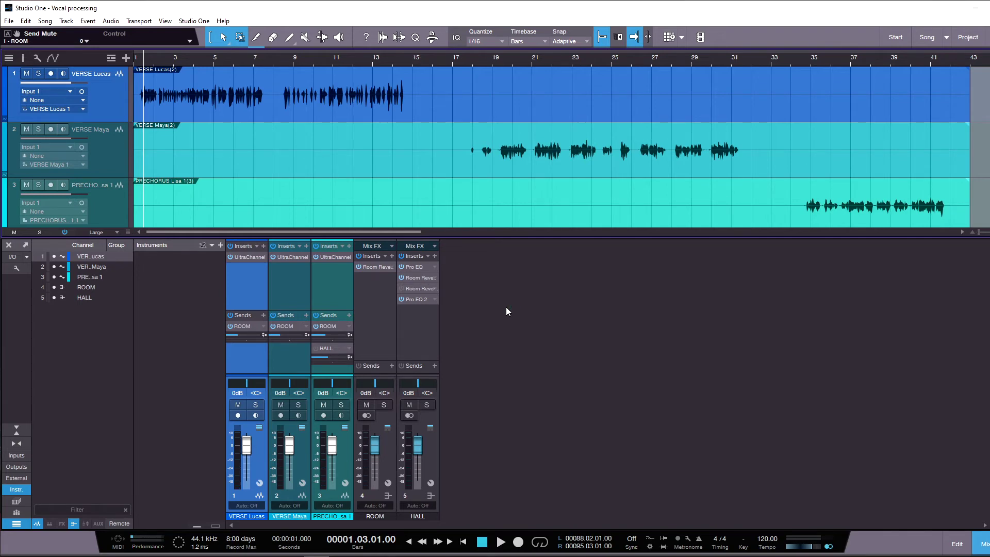
Examine the ROOM channel's Room Reverb settings, and replay the first verse vocal while toggling its ROOM send.
click(373, 267)
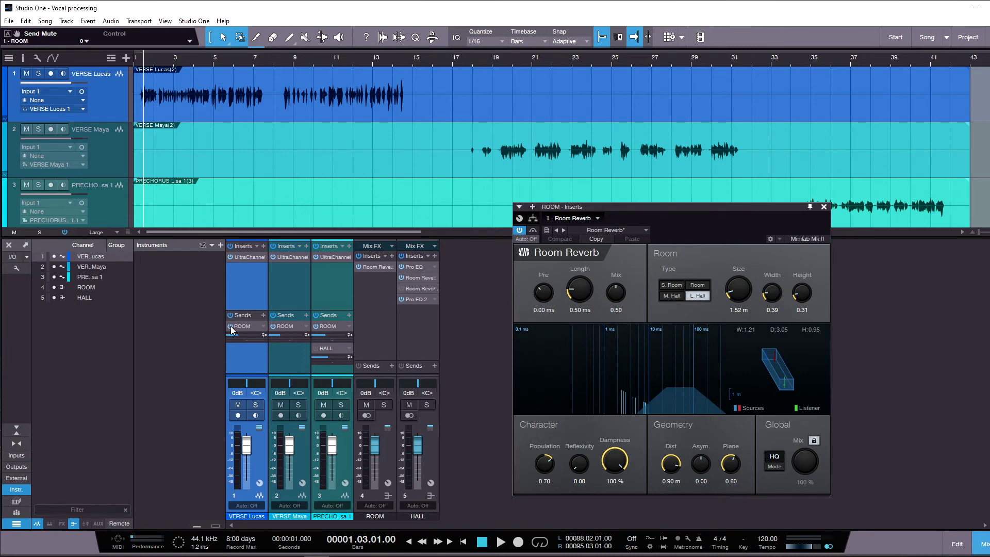
click(240, 295)
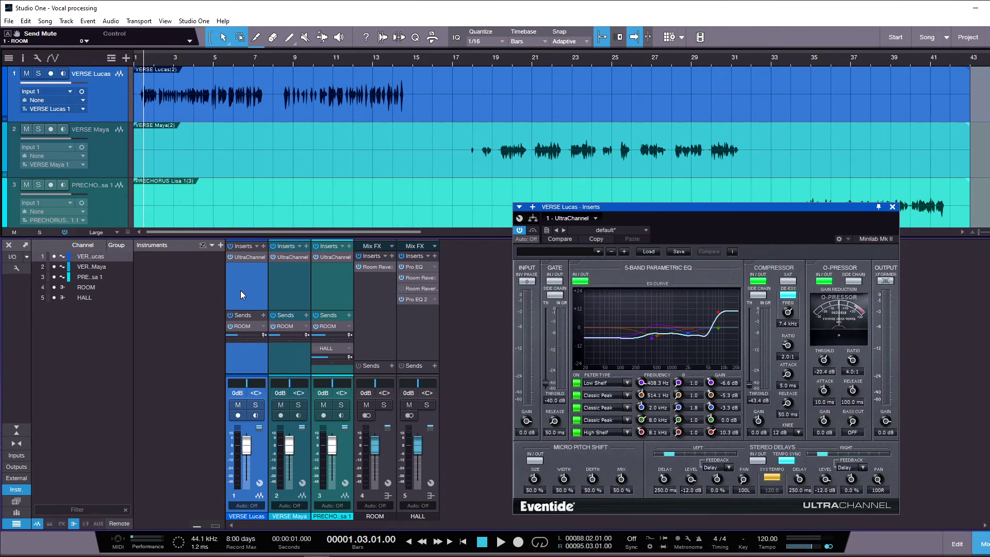
click(230, 326)
key(space)
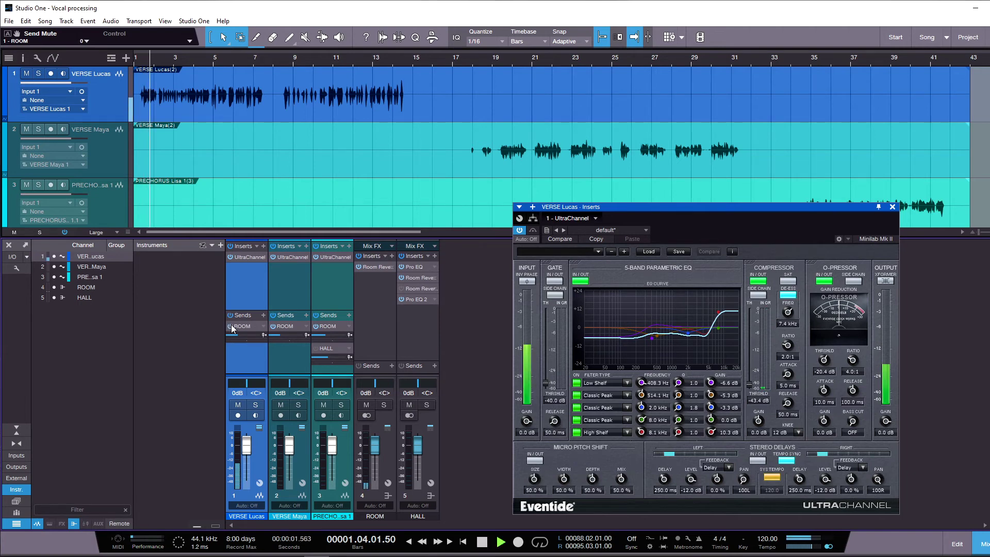
click(231, 326)
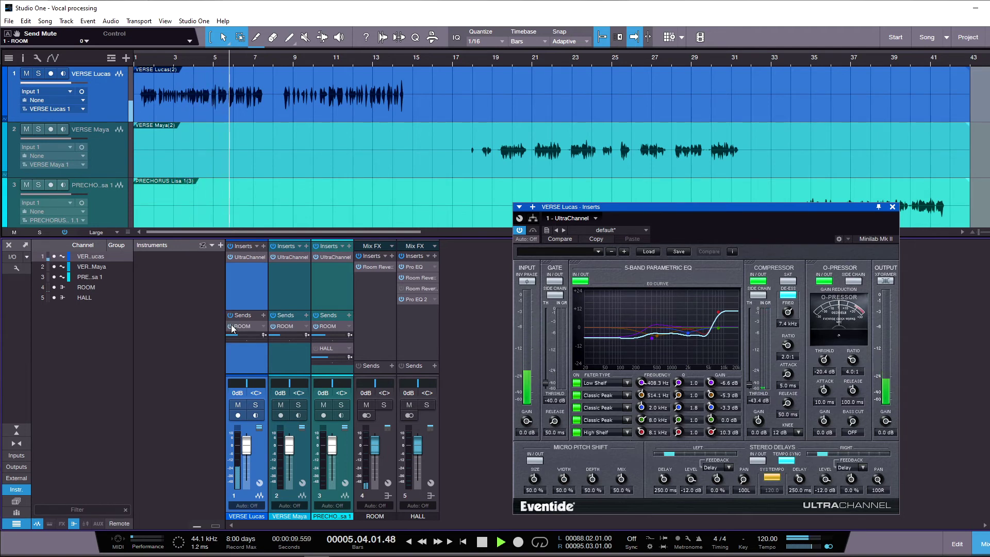
key(space)
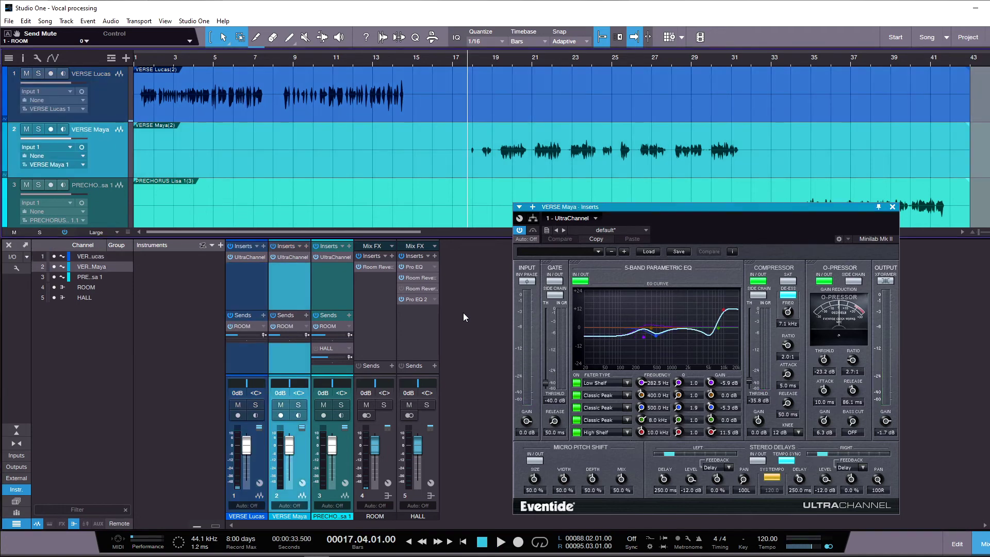
Select the prechorus vocal channel and examine the first Room Reverb and both Pro EQ inserts on the HALL channel.
click(336, 298)
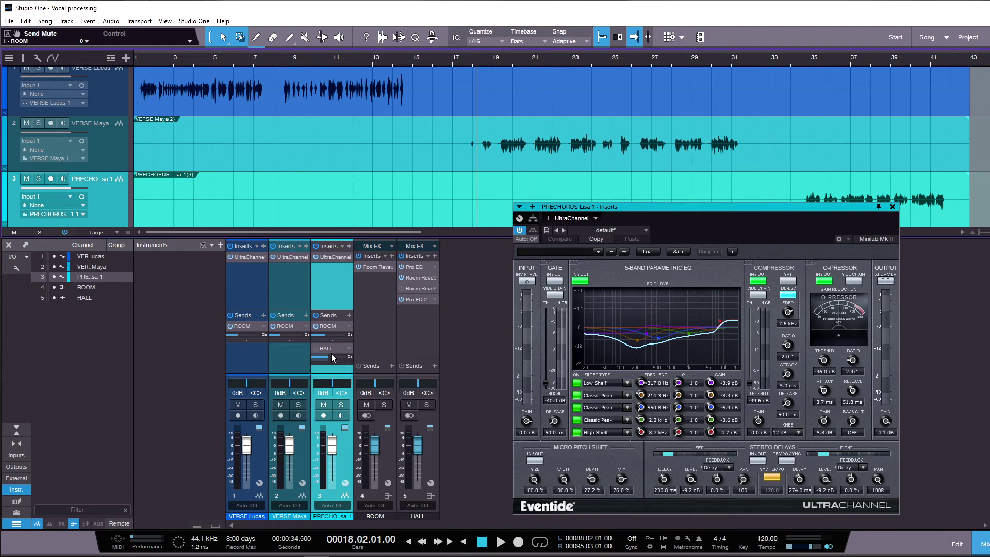
click(416, 277)
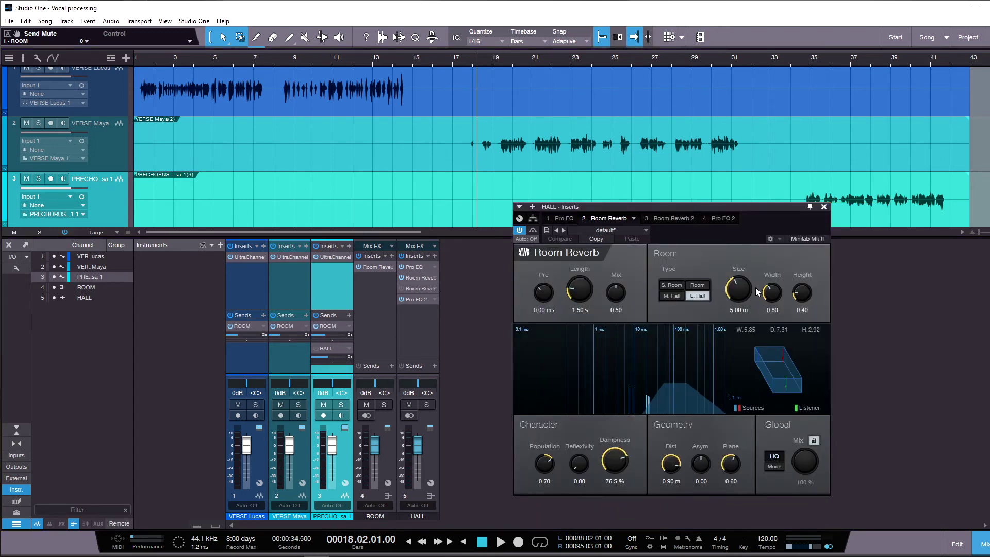
click(568, 218)
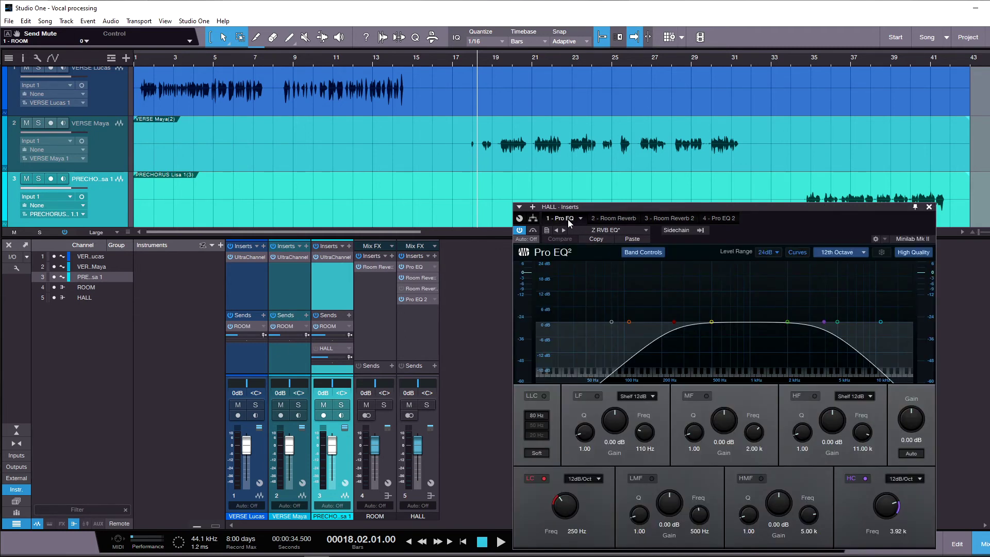
click(715, 219)
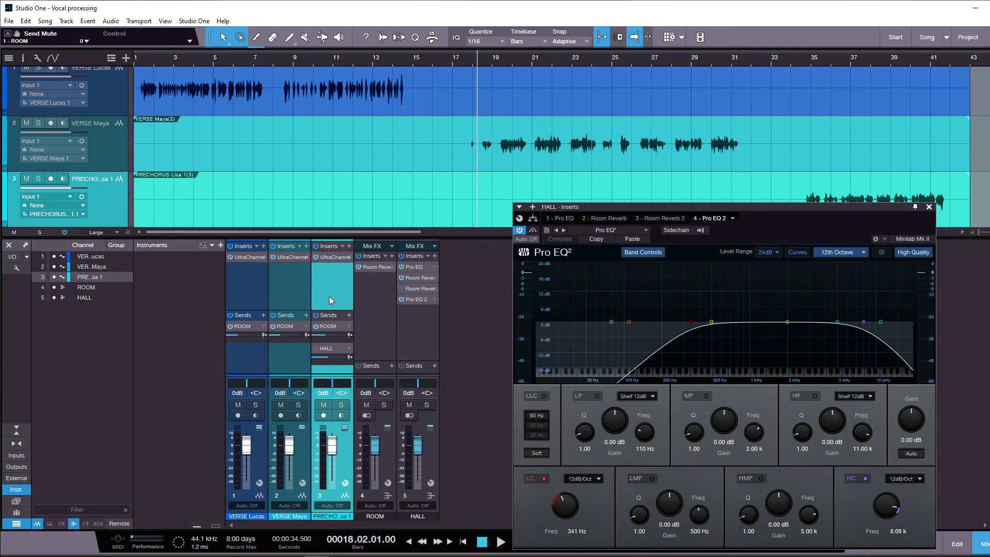
Play the prechorus vocal and activate its HALL send during playback to hear the added reverb.
key(space)
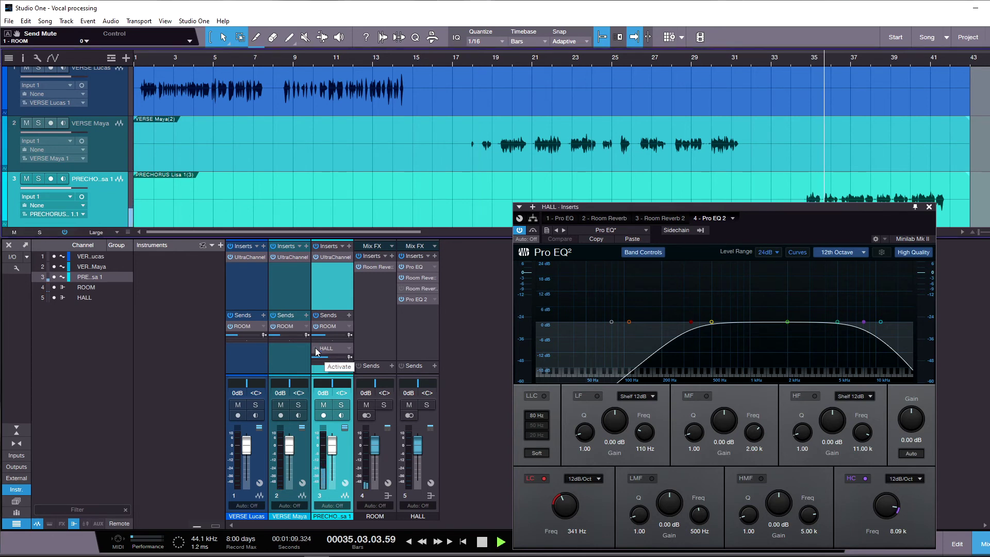
click(316, 349)
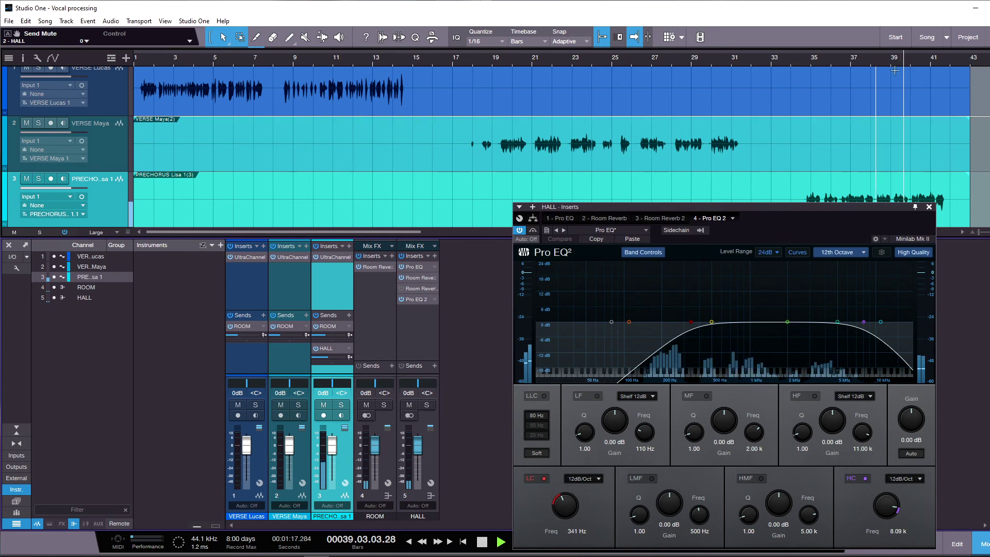
key(space)
Disable the high cut in the HALL channel's first Pro EQ and review both Room Reverb inserts.
click(412, 268)
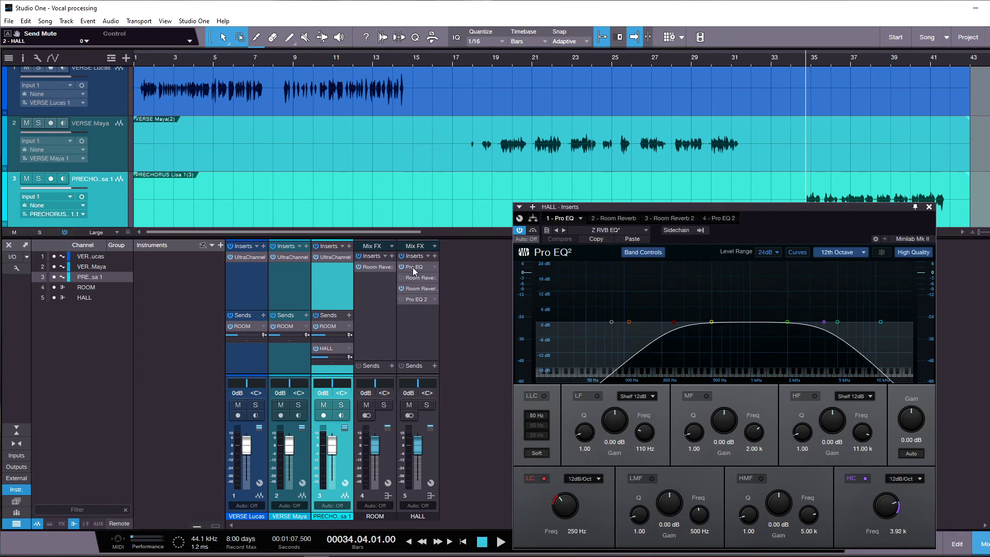
click(865, 478)
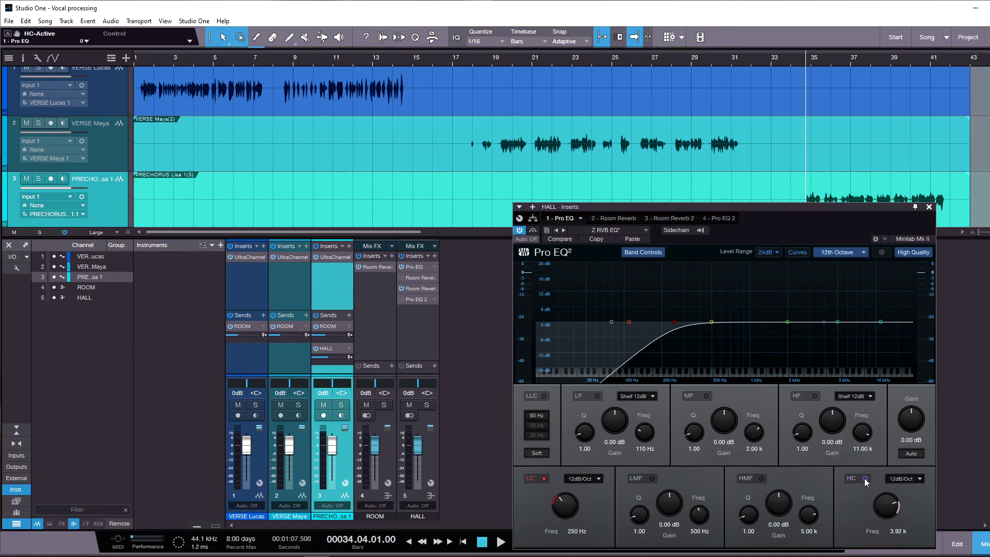
click(628, 218)
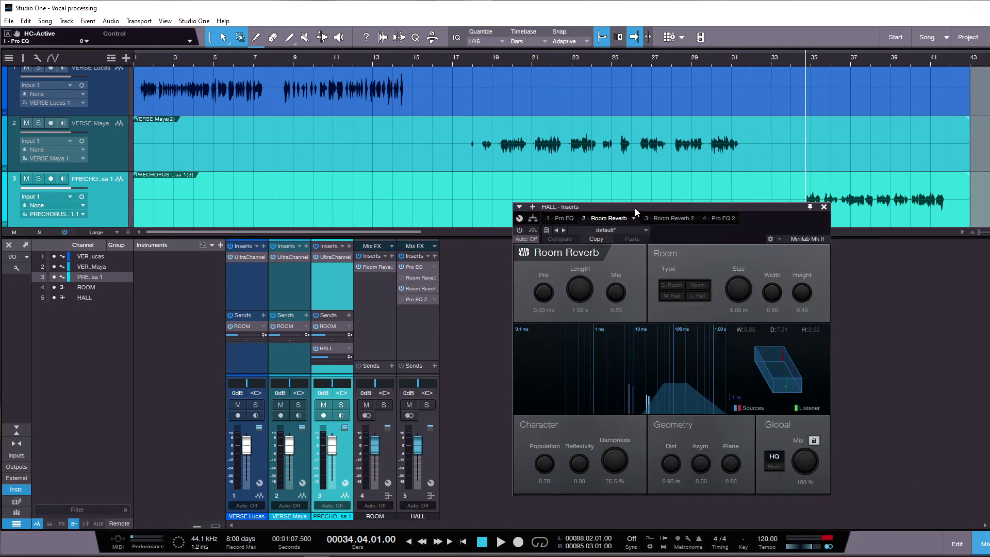
click(676, 218)
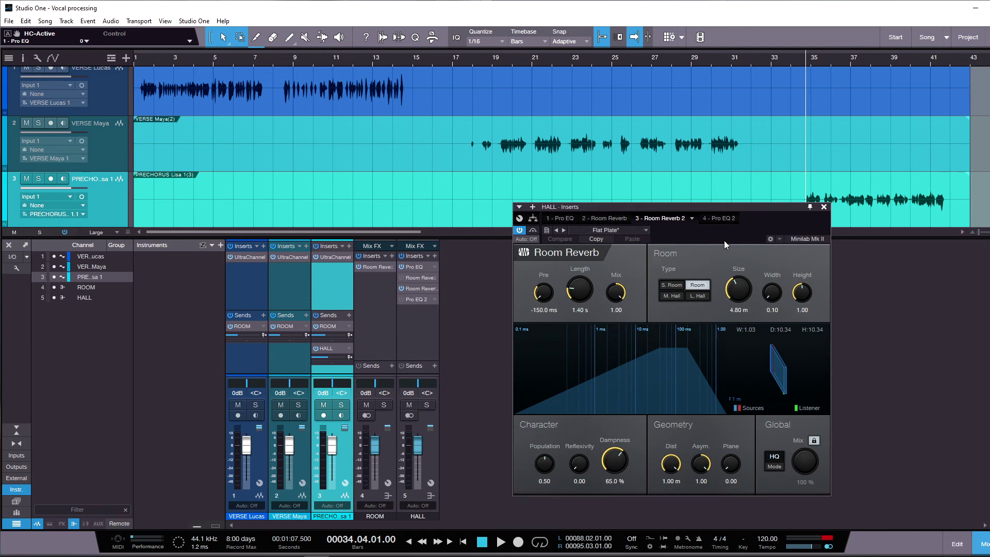
click(560, 218)
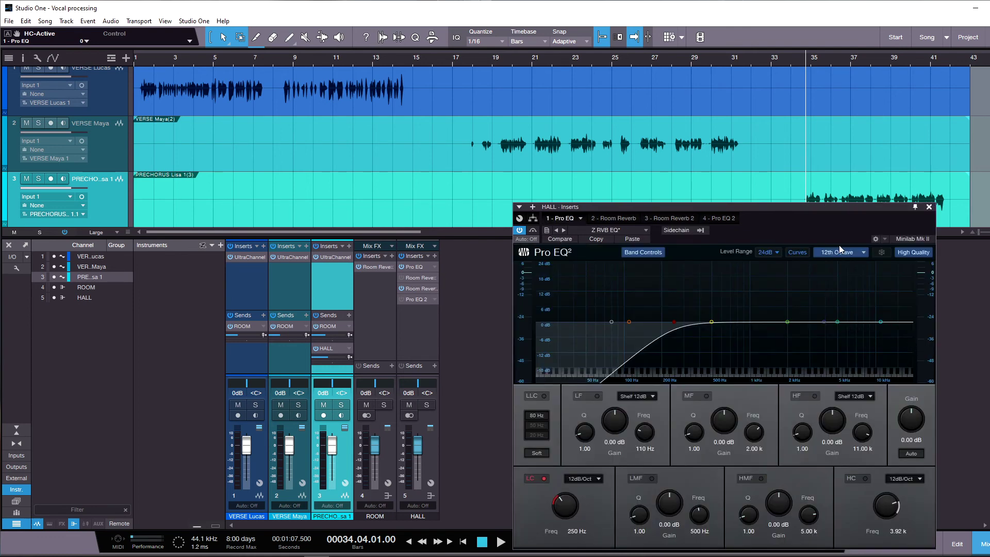
Examine the HALL channel's second Room Reverb and second Pro EQ, and replay the prechorus vocal while toggling its HALL send.
click(676, 219)
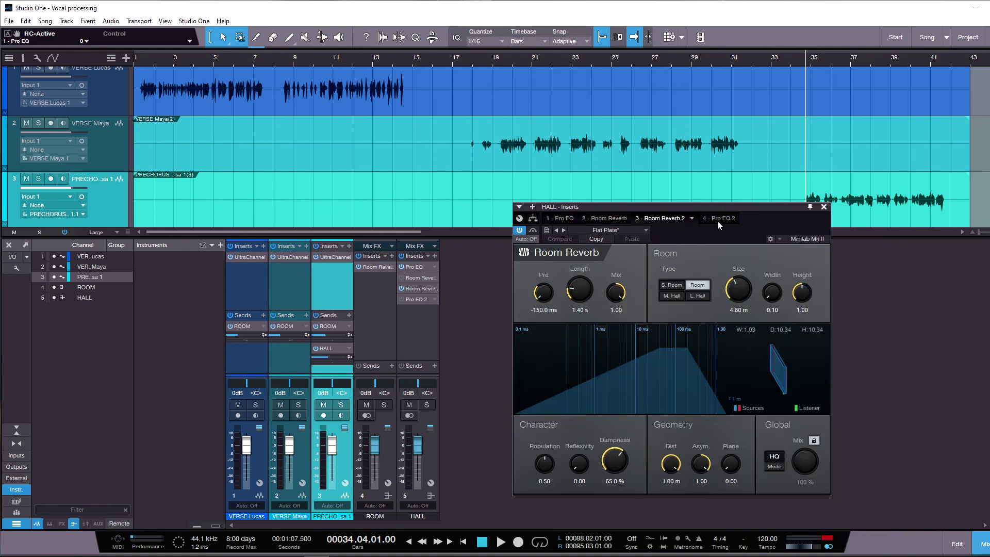
click(716, 220)
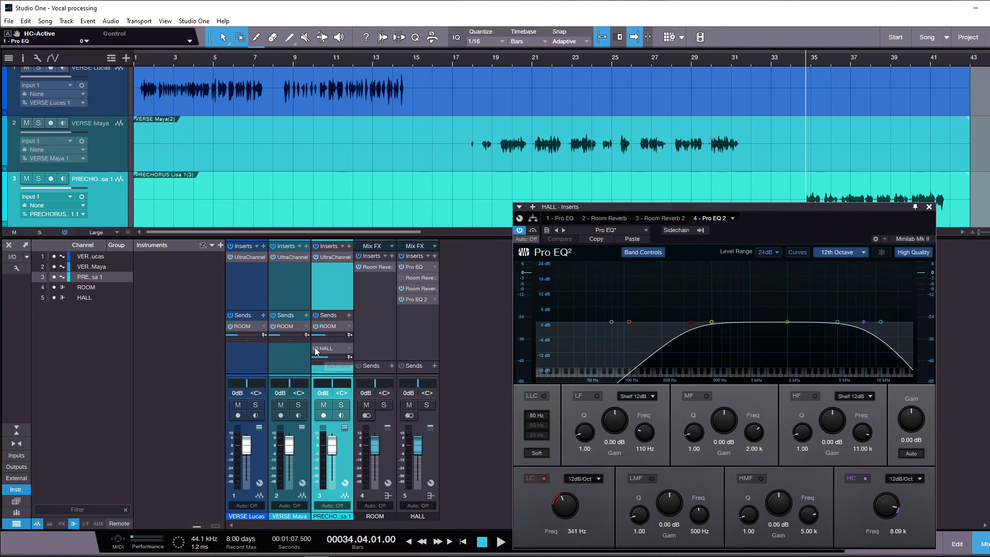
key(space)
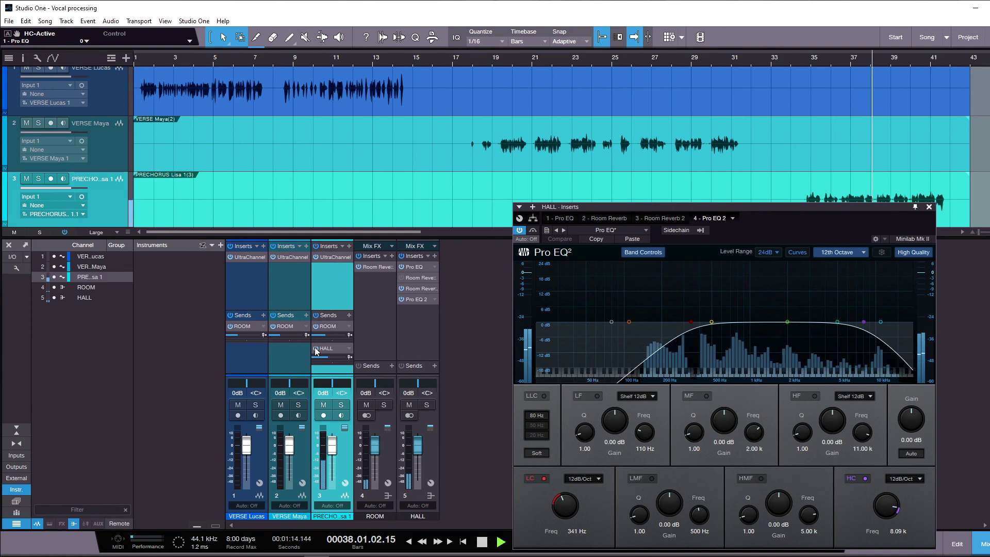
click(316, 349)
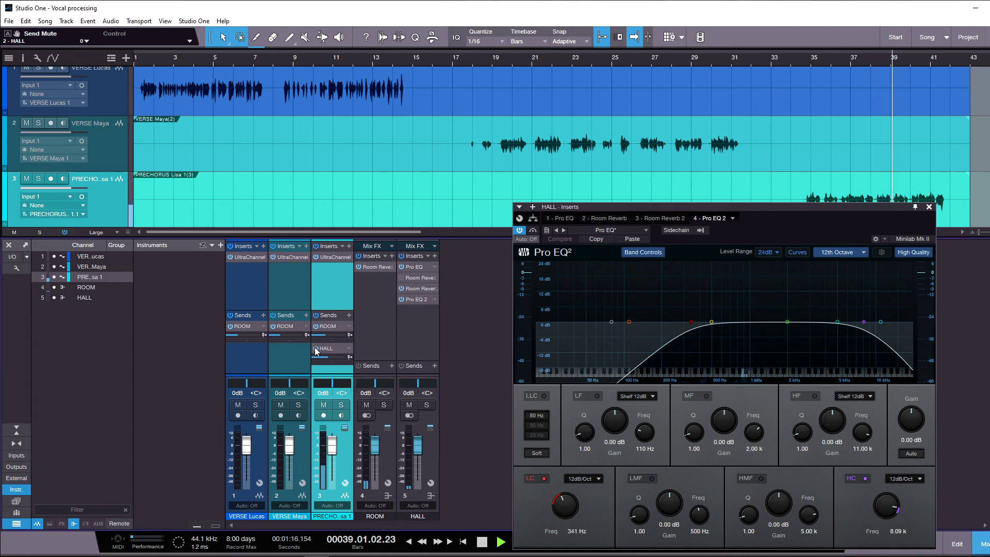
click(316, 350)
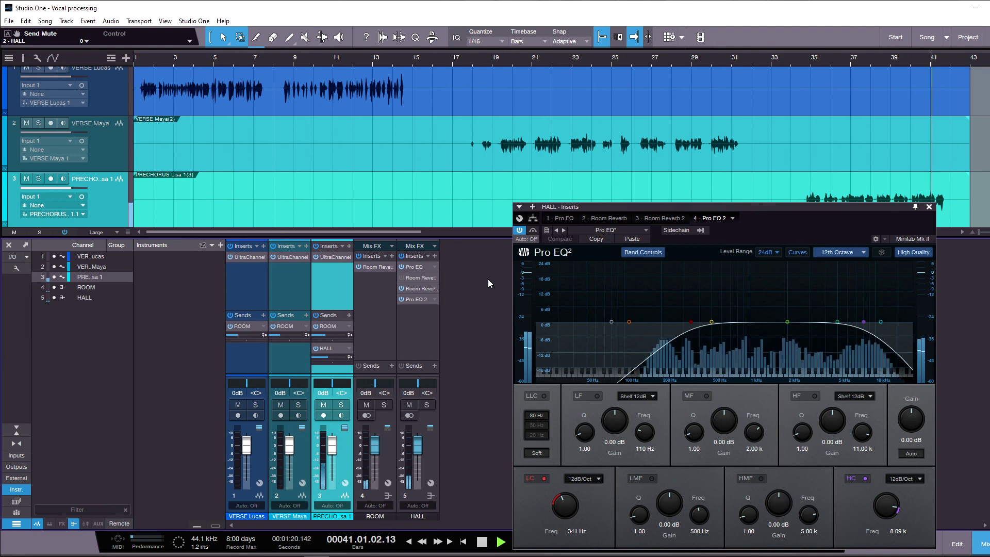
key(space)
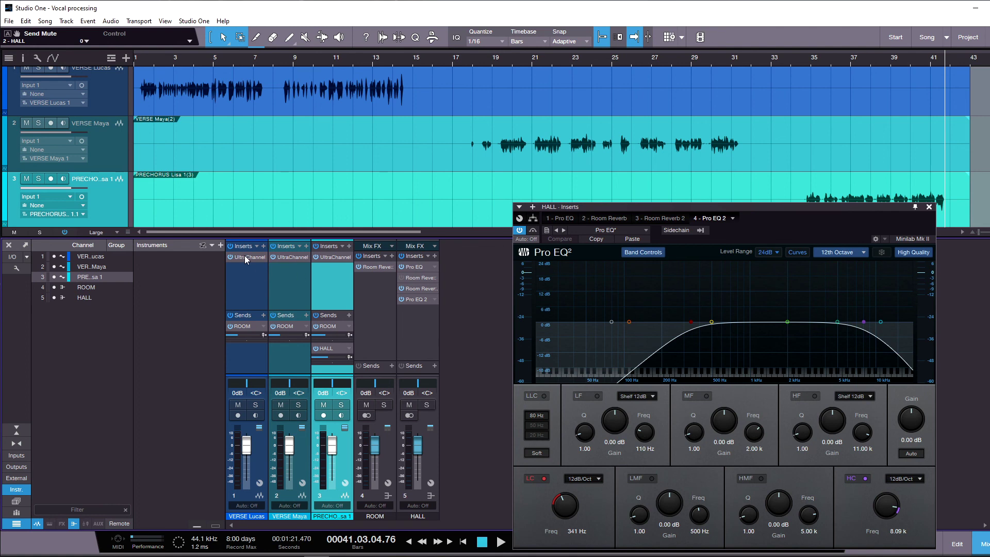
Open the UltraChannel insert on the second verse vocal channel to review its settings.
click(282, 258)
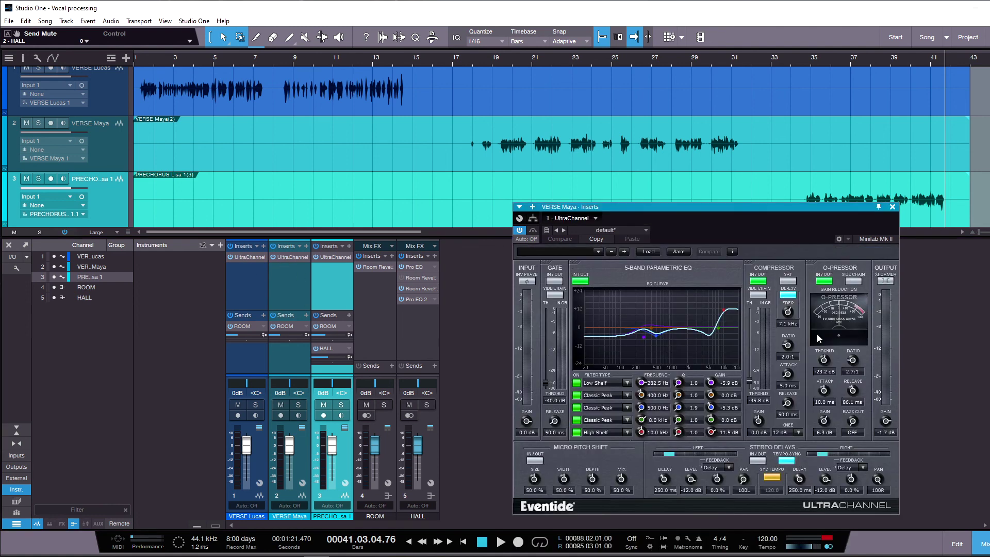